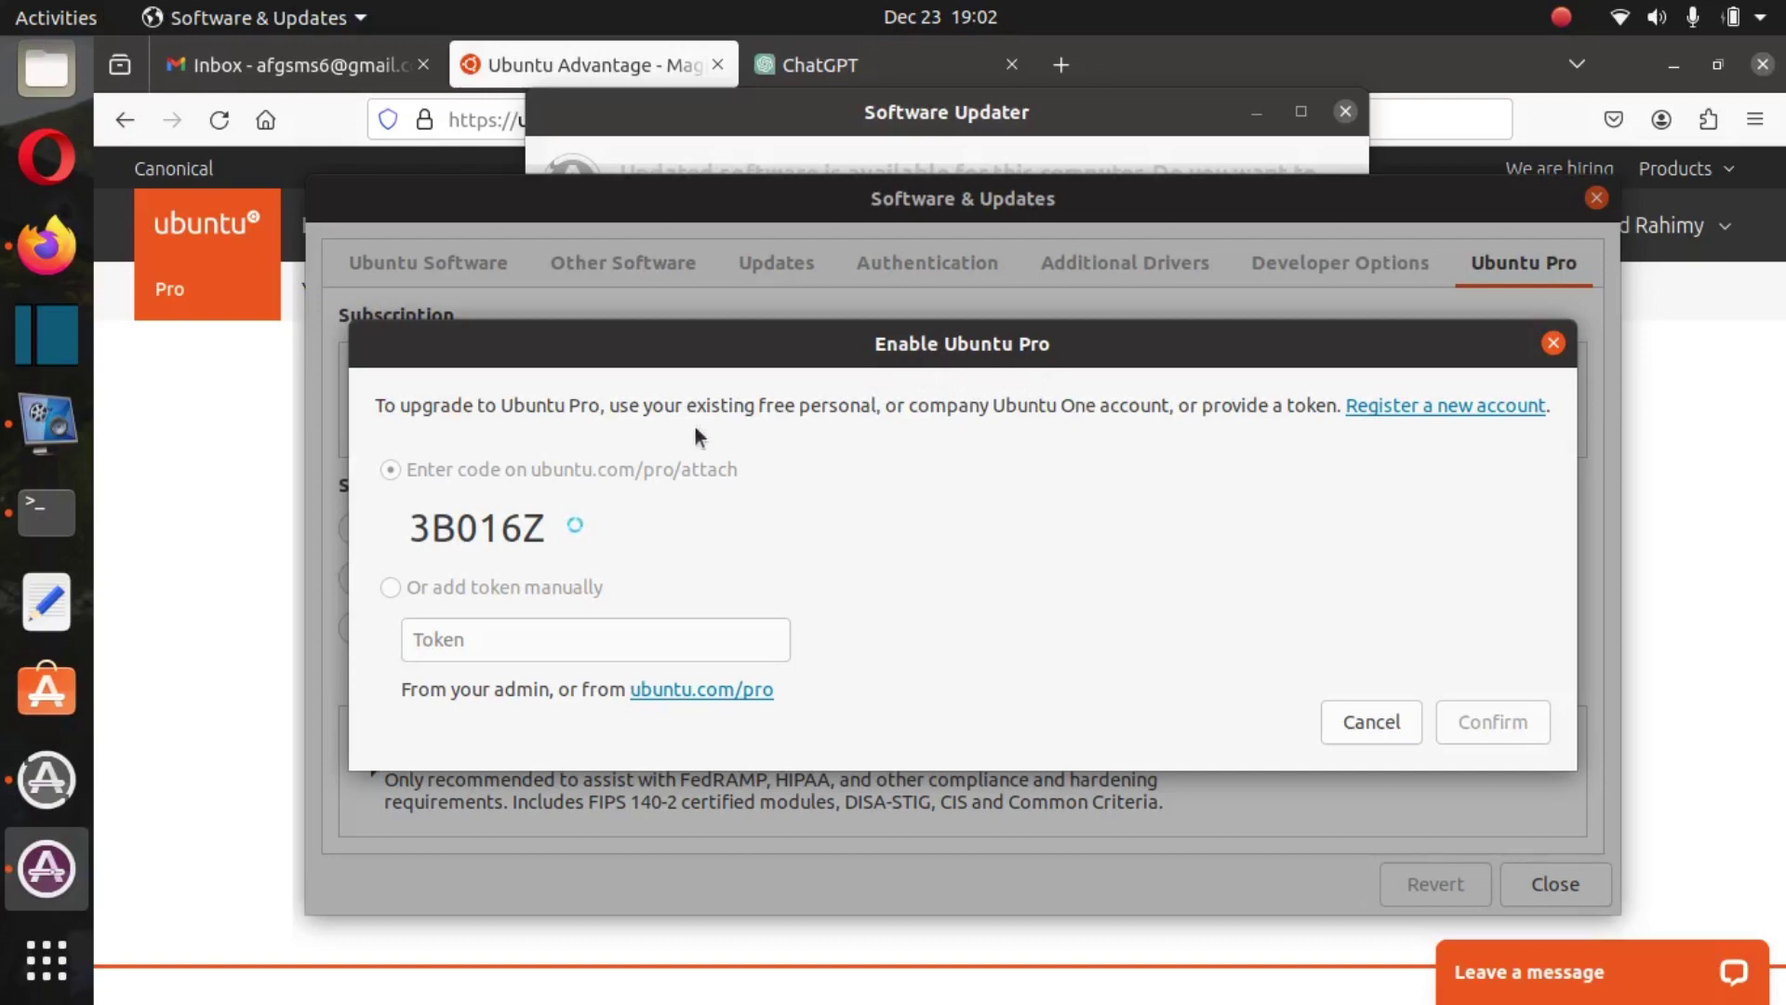
Switch from the pending updates list back to the Enable Ubuntu Pro dialog and its attach code.
{"action": "left_click", "coordinate": [46, 777]}
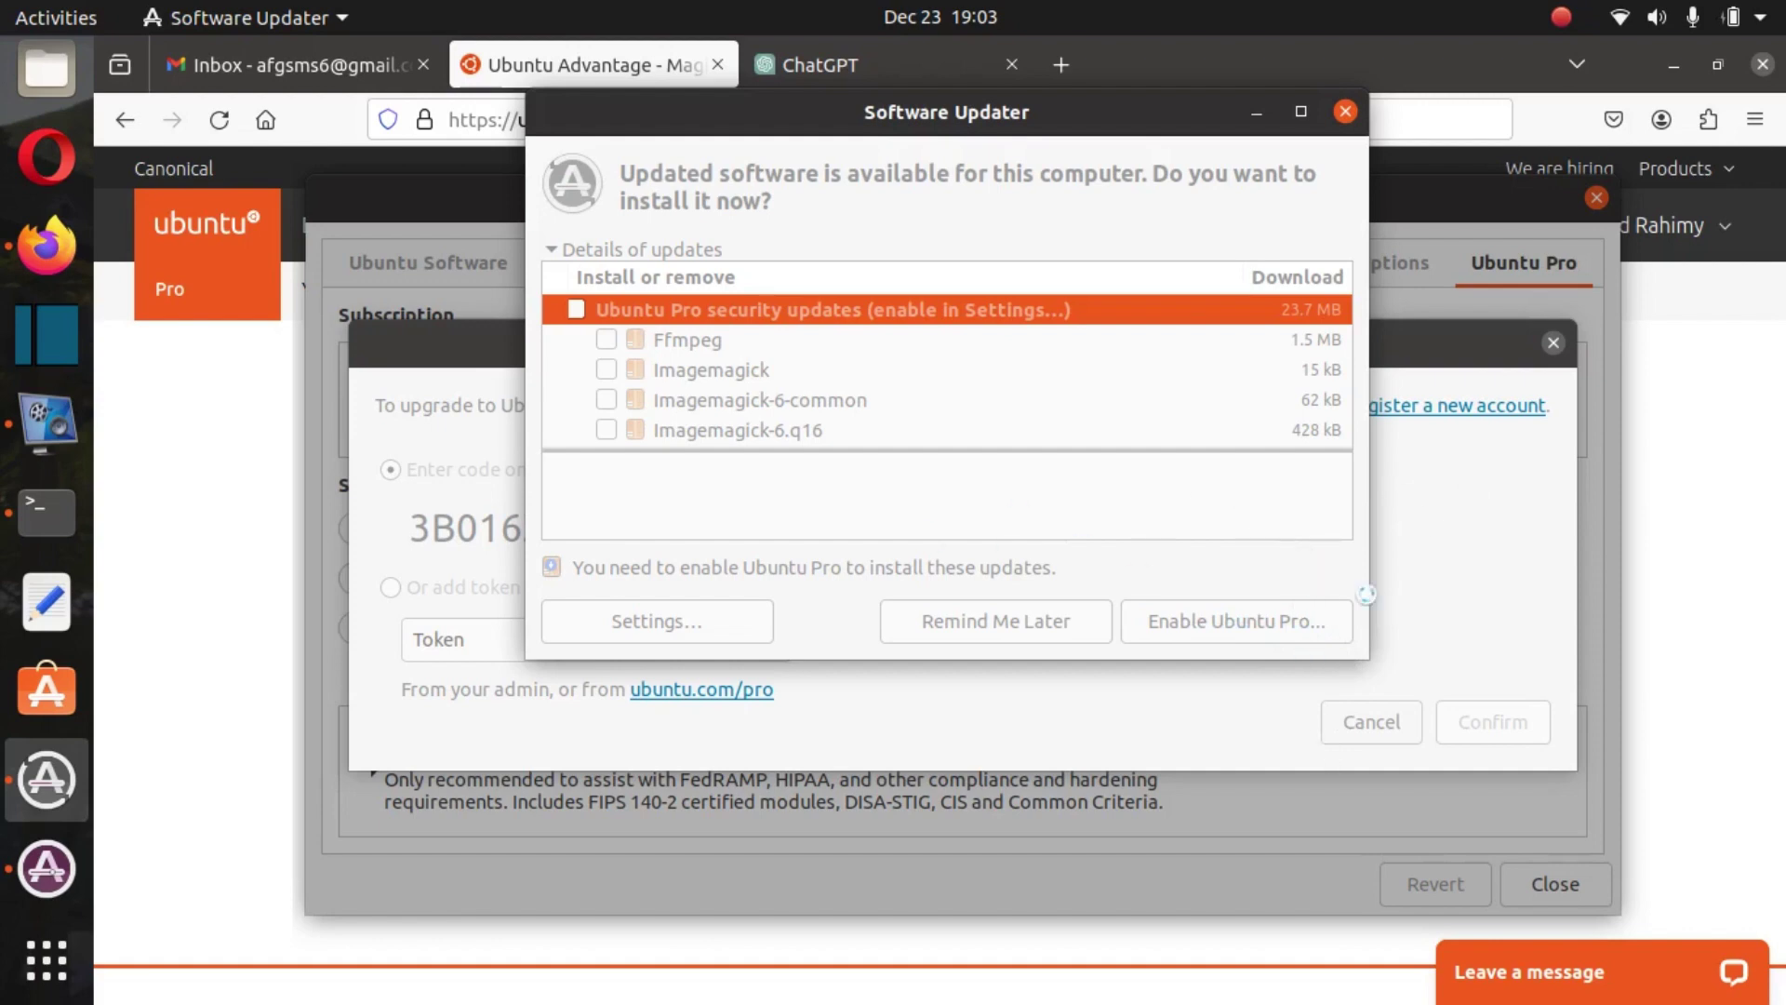
{"action": "left_click", "coordinate": [1454, 543]}
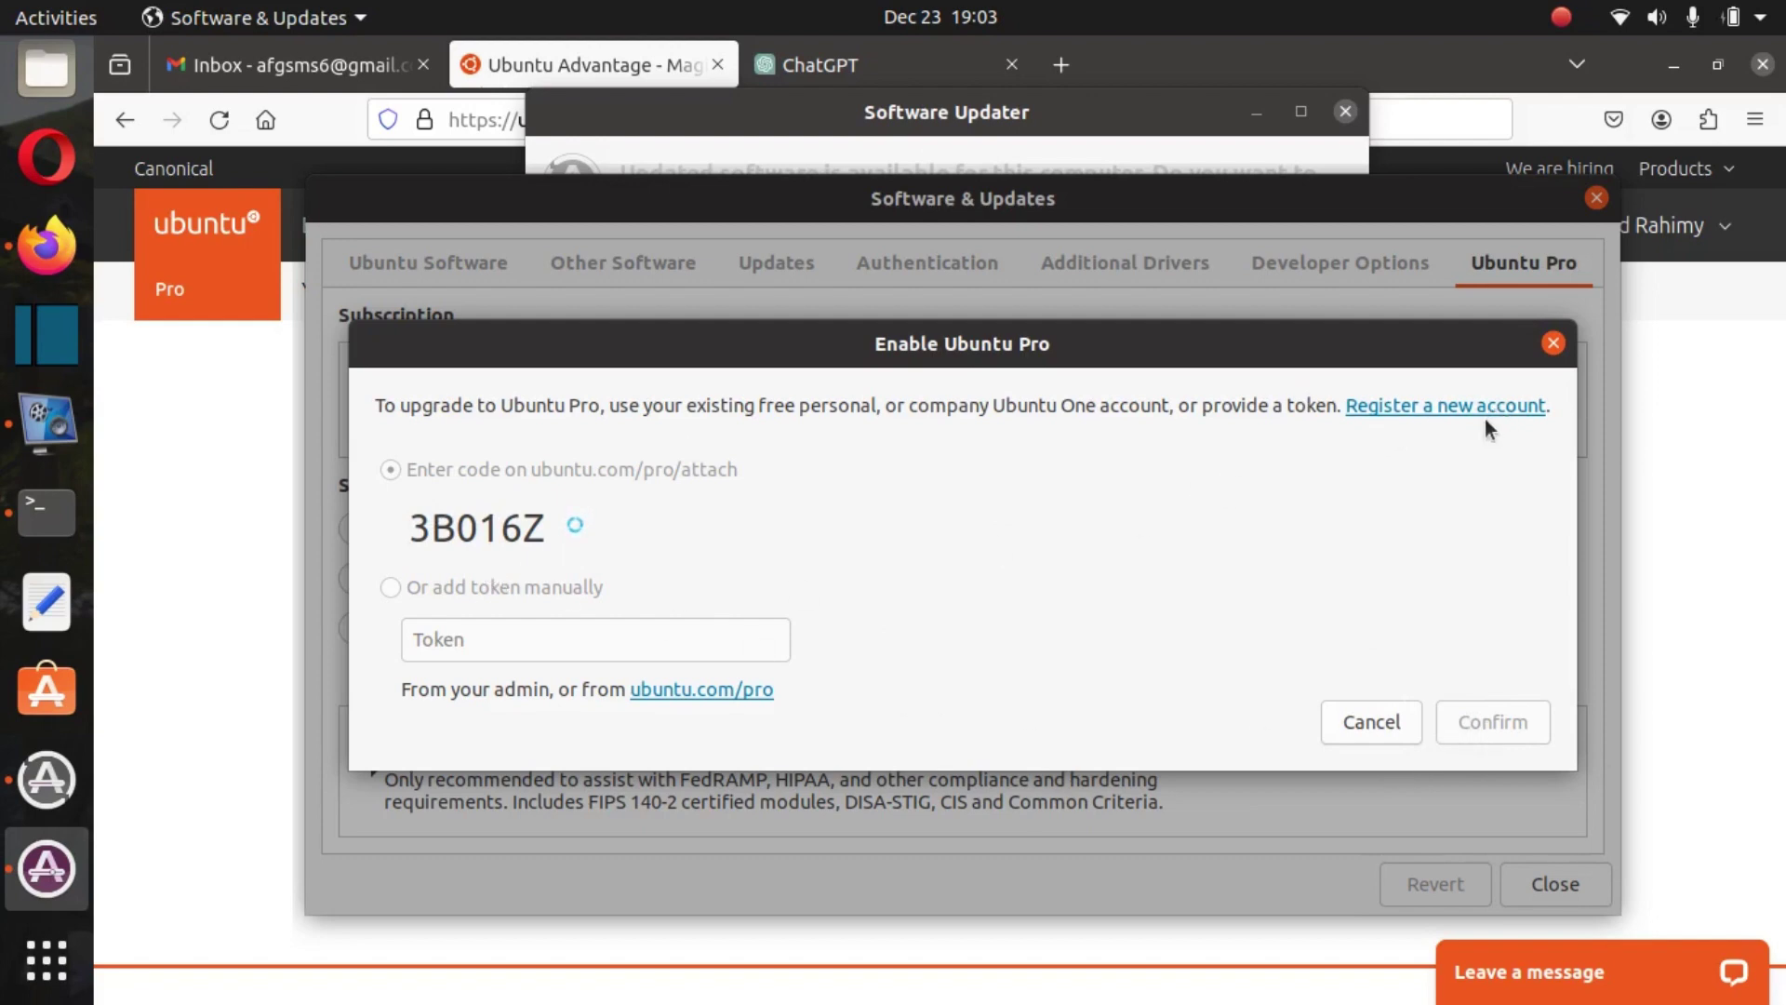
Check the Ubuntu Pro attach confirmation page, then bring the Enable Ubuntu Pro dialog forward again.
{"action": "left_click", "coordinate": [526, 79]}
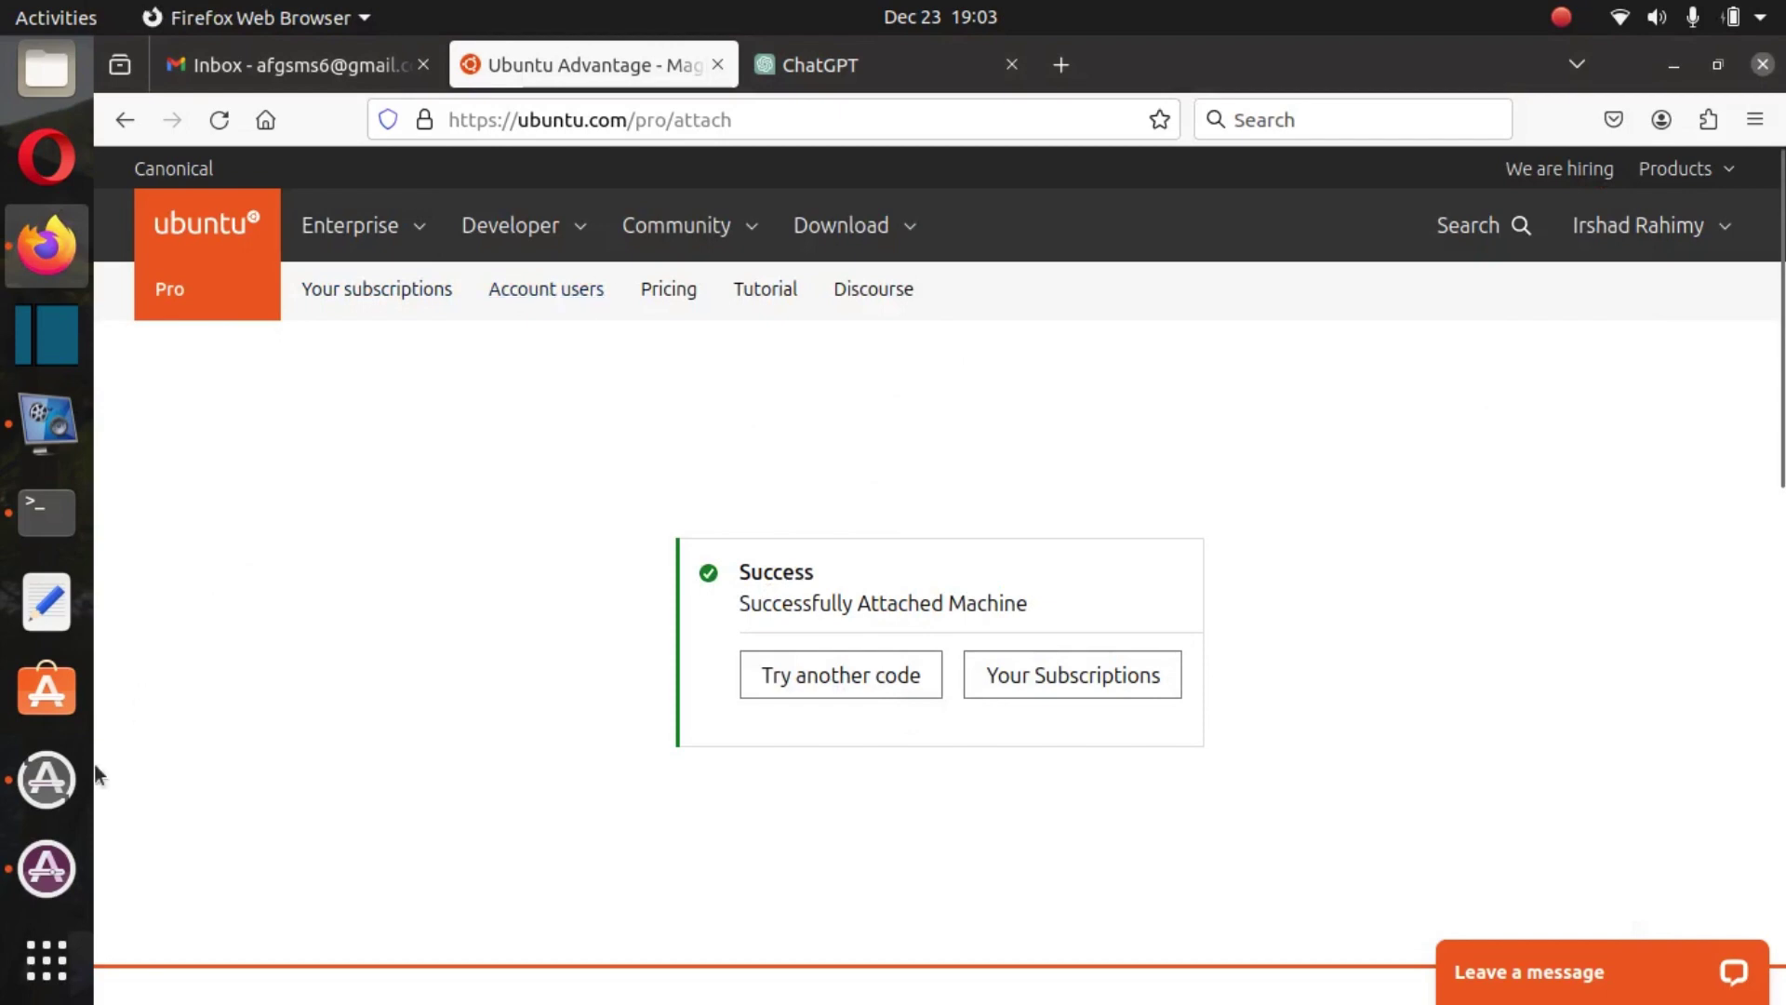
{"action": "left_click", "coordinate": [65, 789]}
{"action": "left_click", "coordinate": [43, 874]}
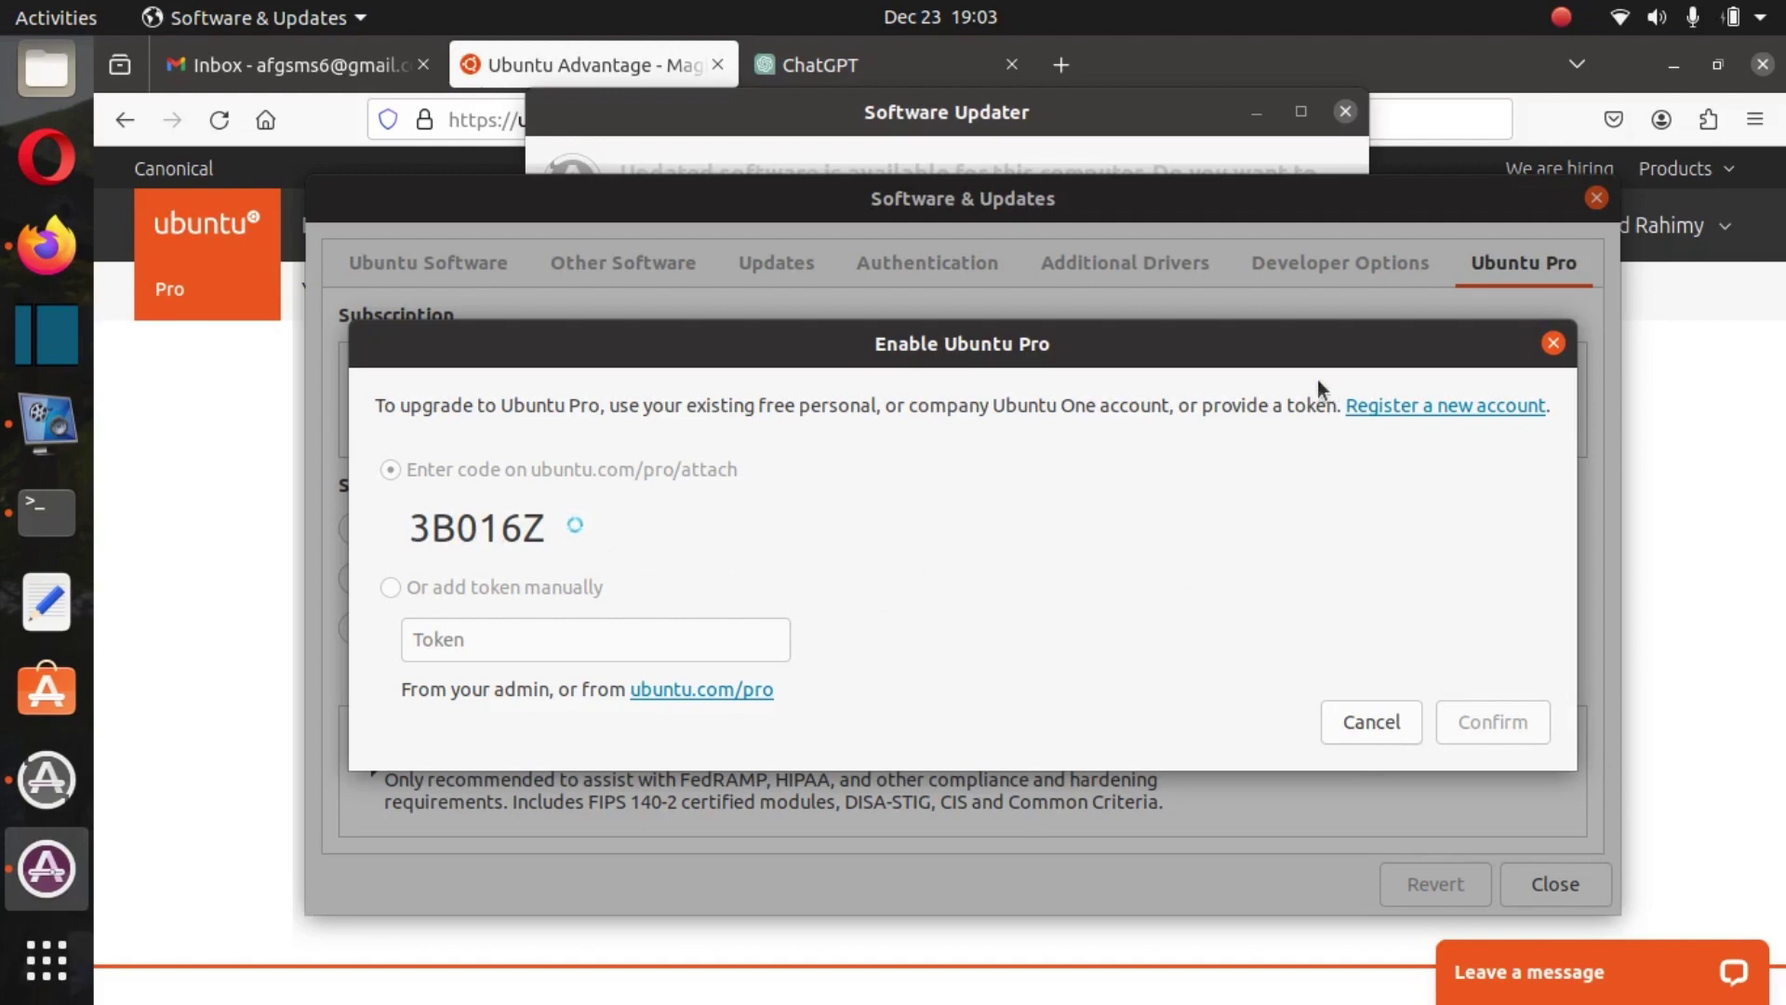
Raise Software Updater with its 23.7 MB of Ubuntu Pro updates and minimize Firefox.
{"action": "left_click", "coordinate": [1040, 127]}
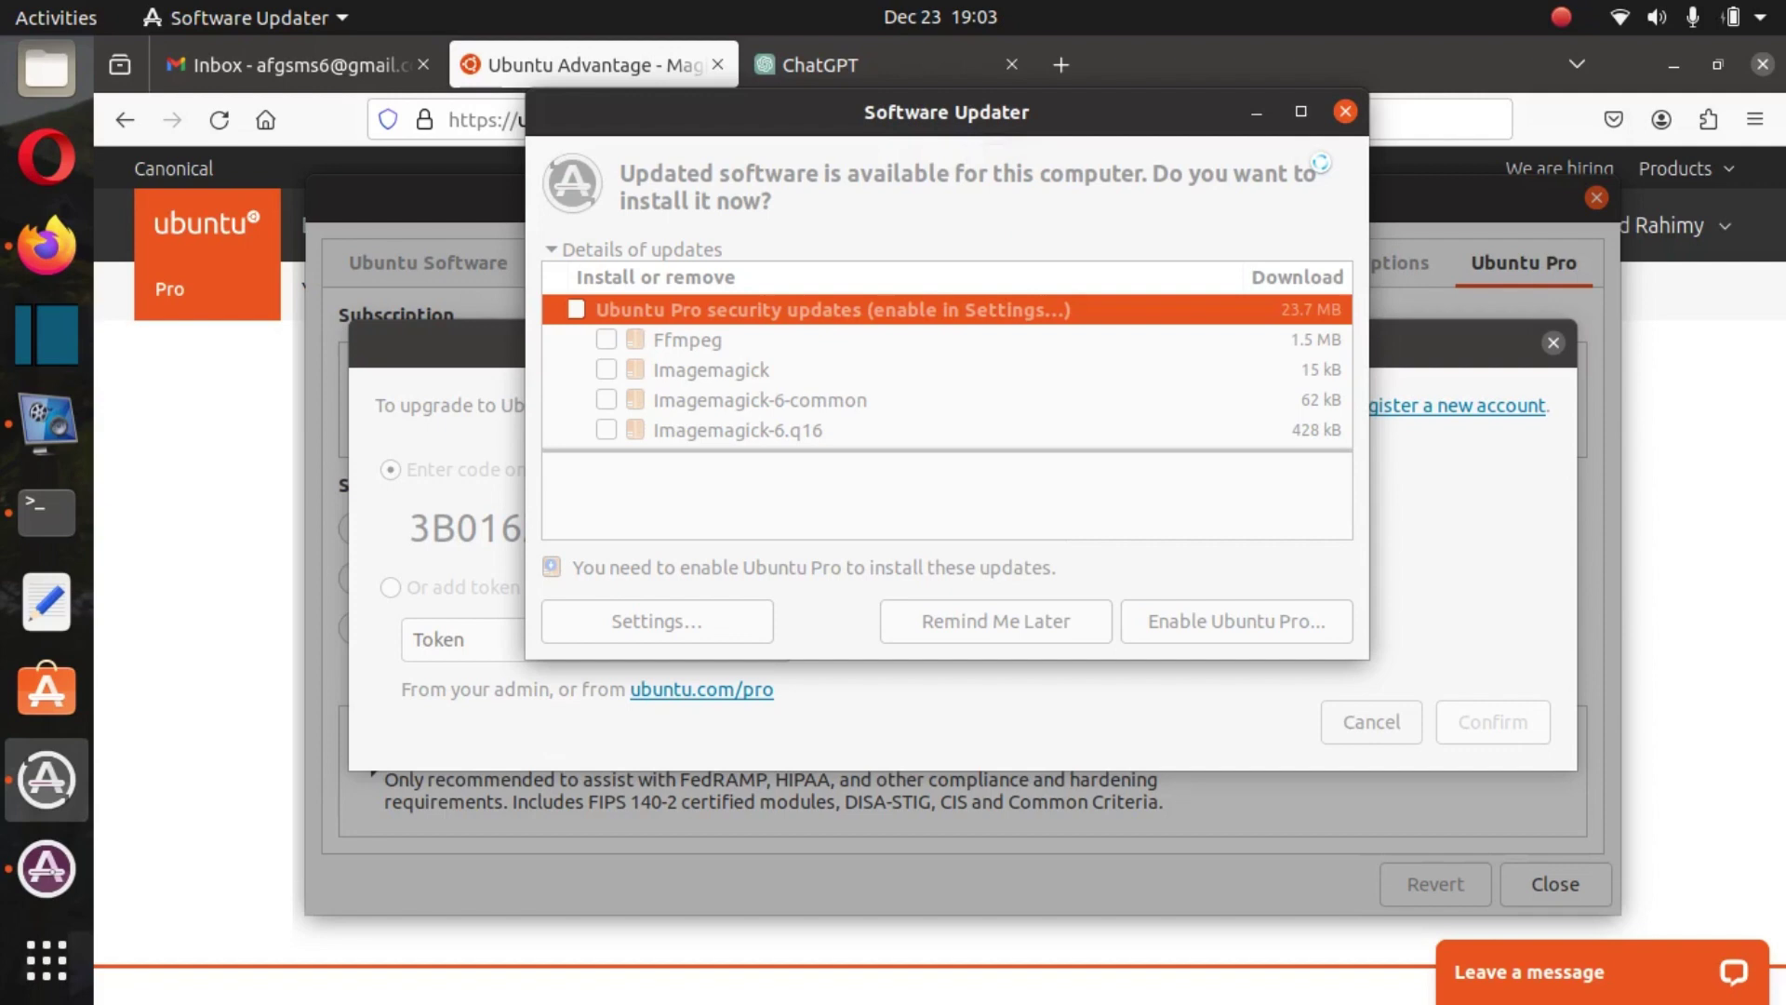
{"action": "left_click", "coordinate": [1683, 65]}
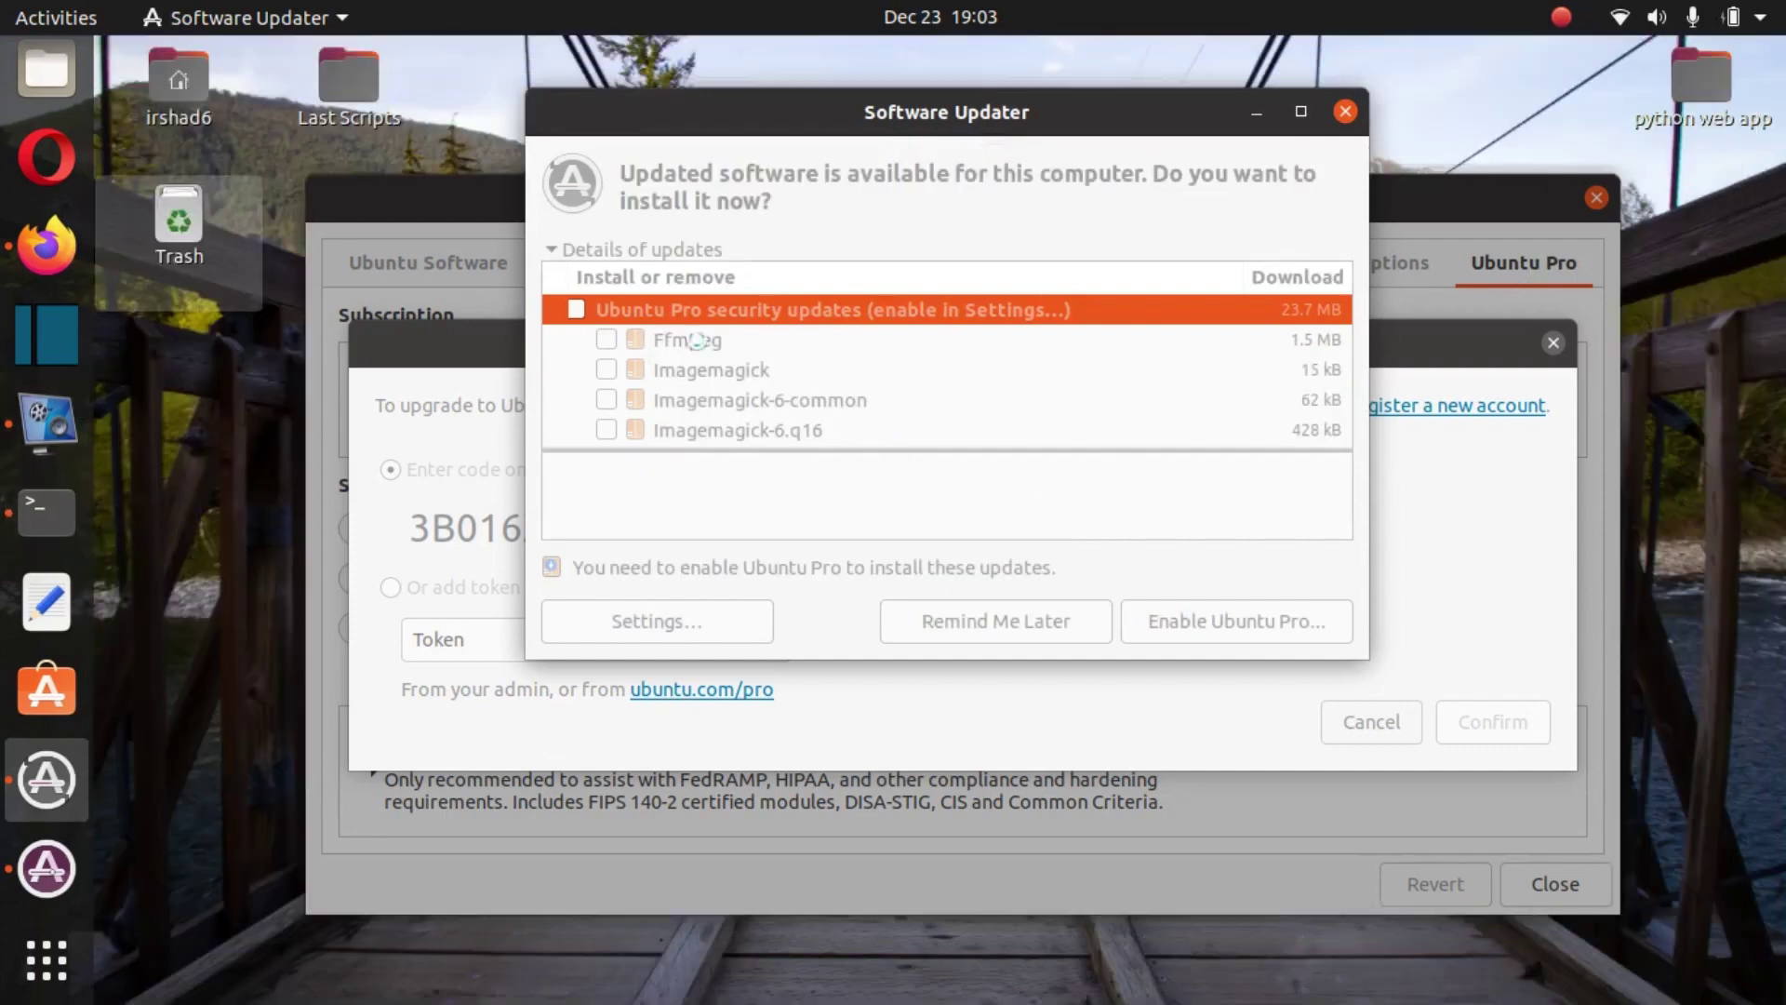
{"action": "left_click", "coordinate": [47, 511]}
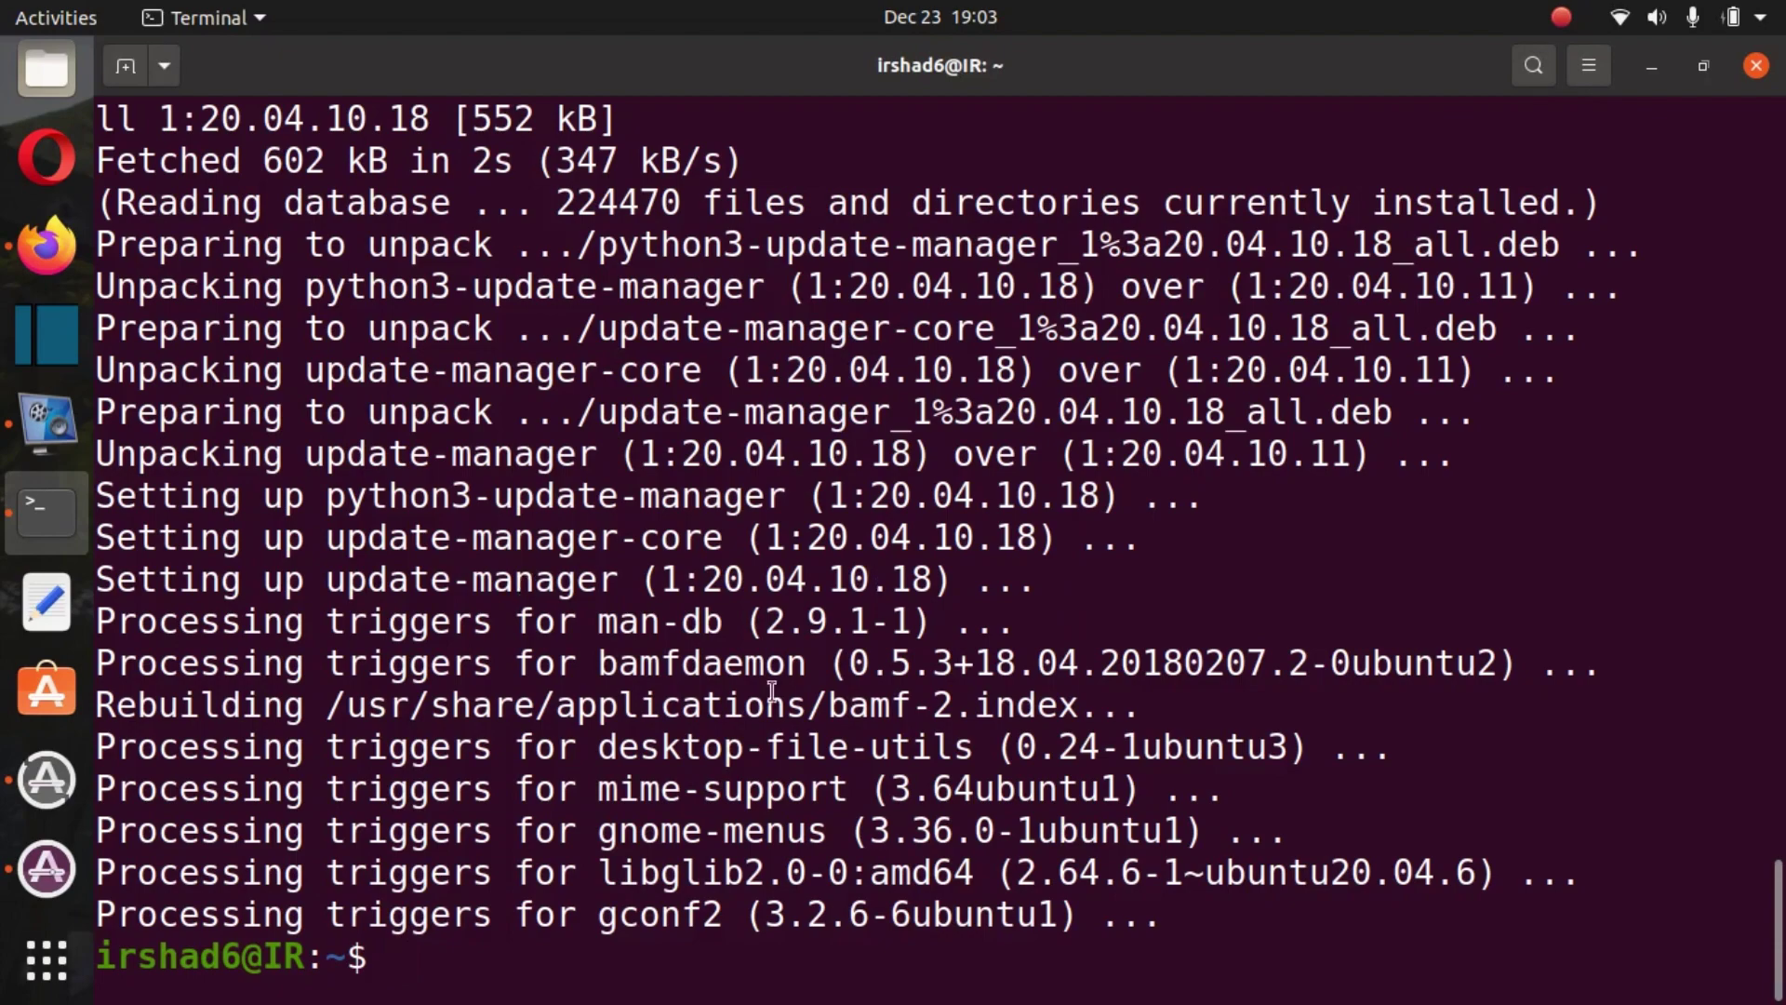
{"action": "scroll", "coordinate": [707, 670], "scroll_direction": "up", "scroll_amount": 15}
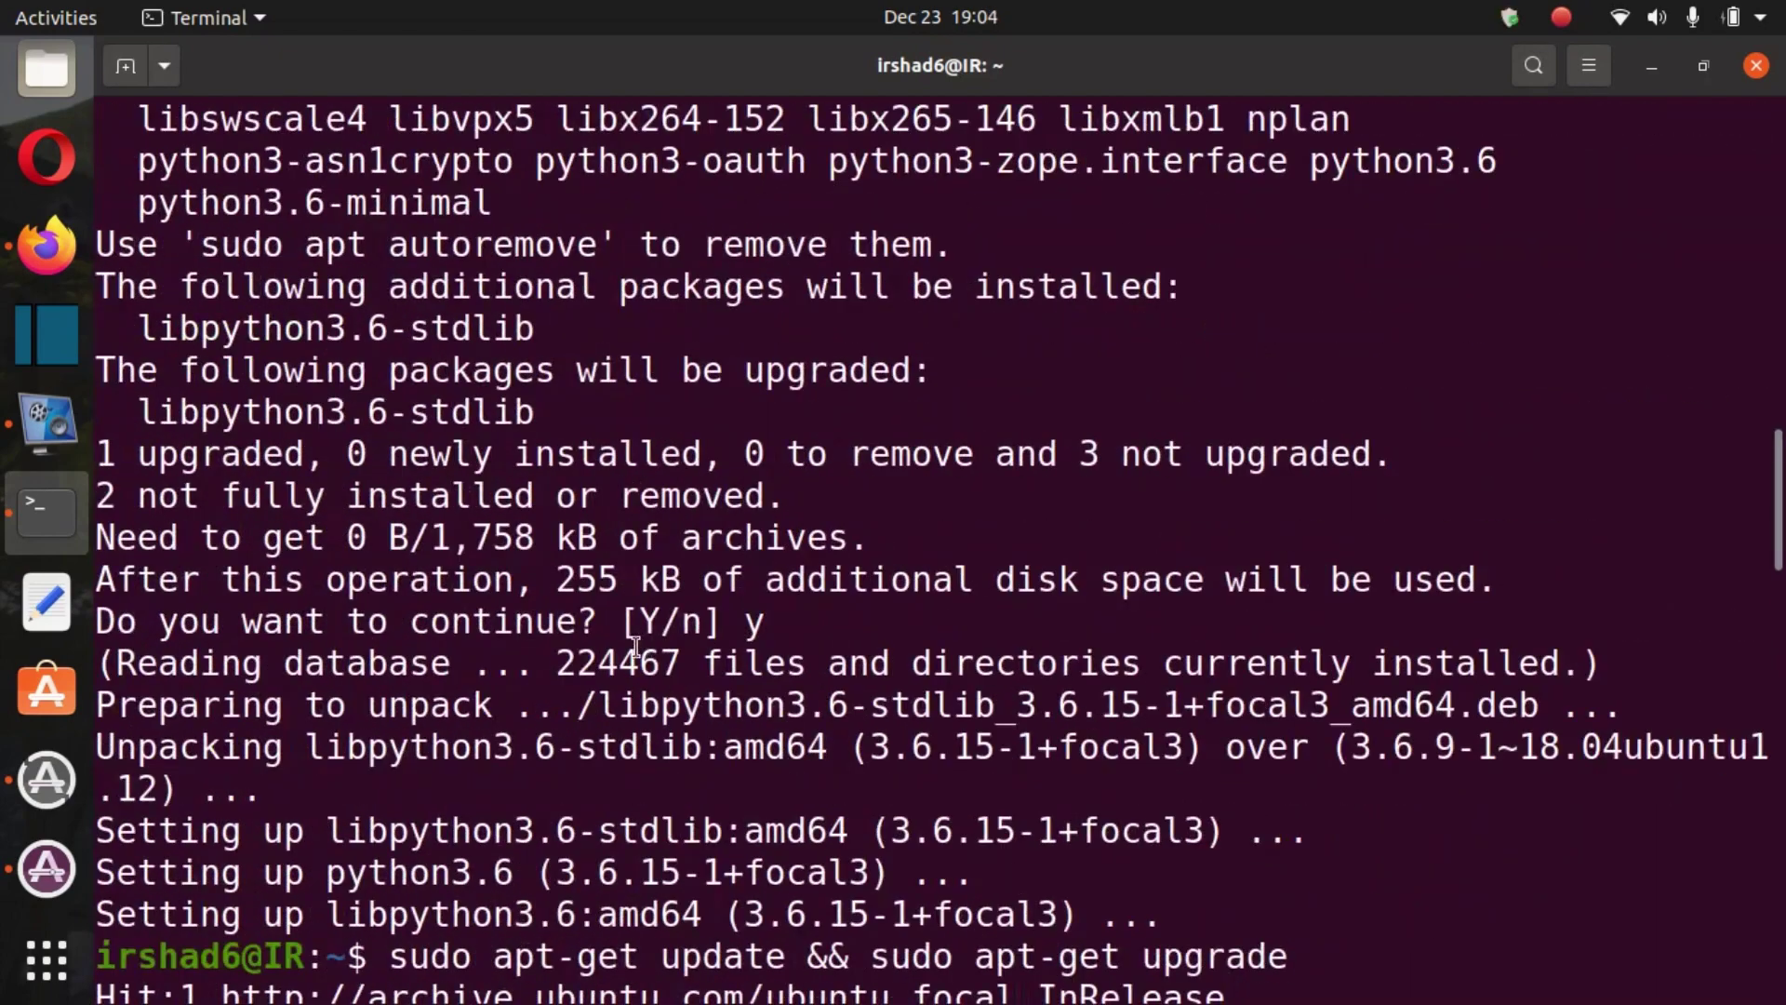
{"action": "scroll", "coordinate": [635, 646], "scroll_direction": "up", "scroll_amount": 20}
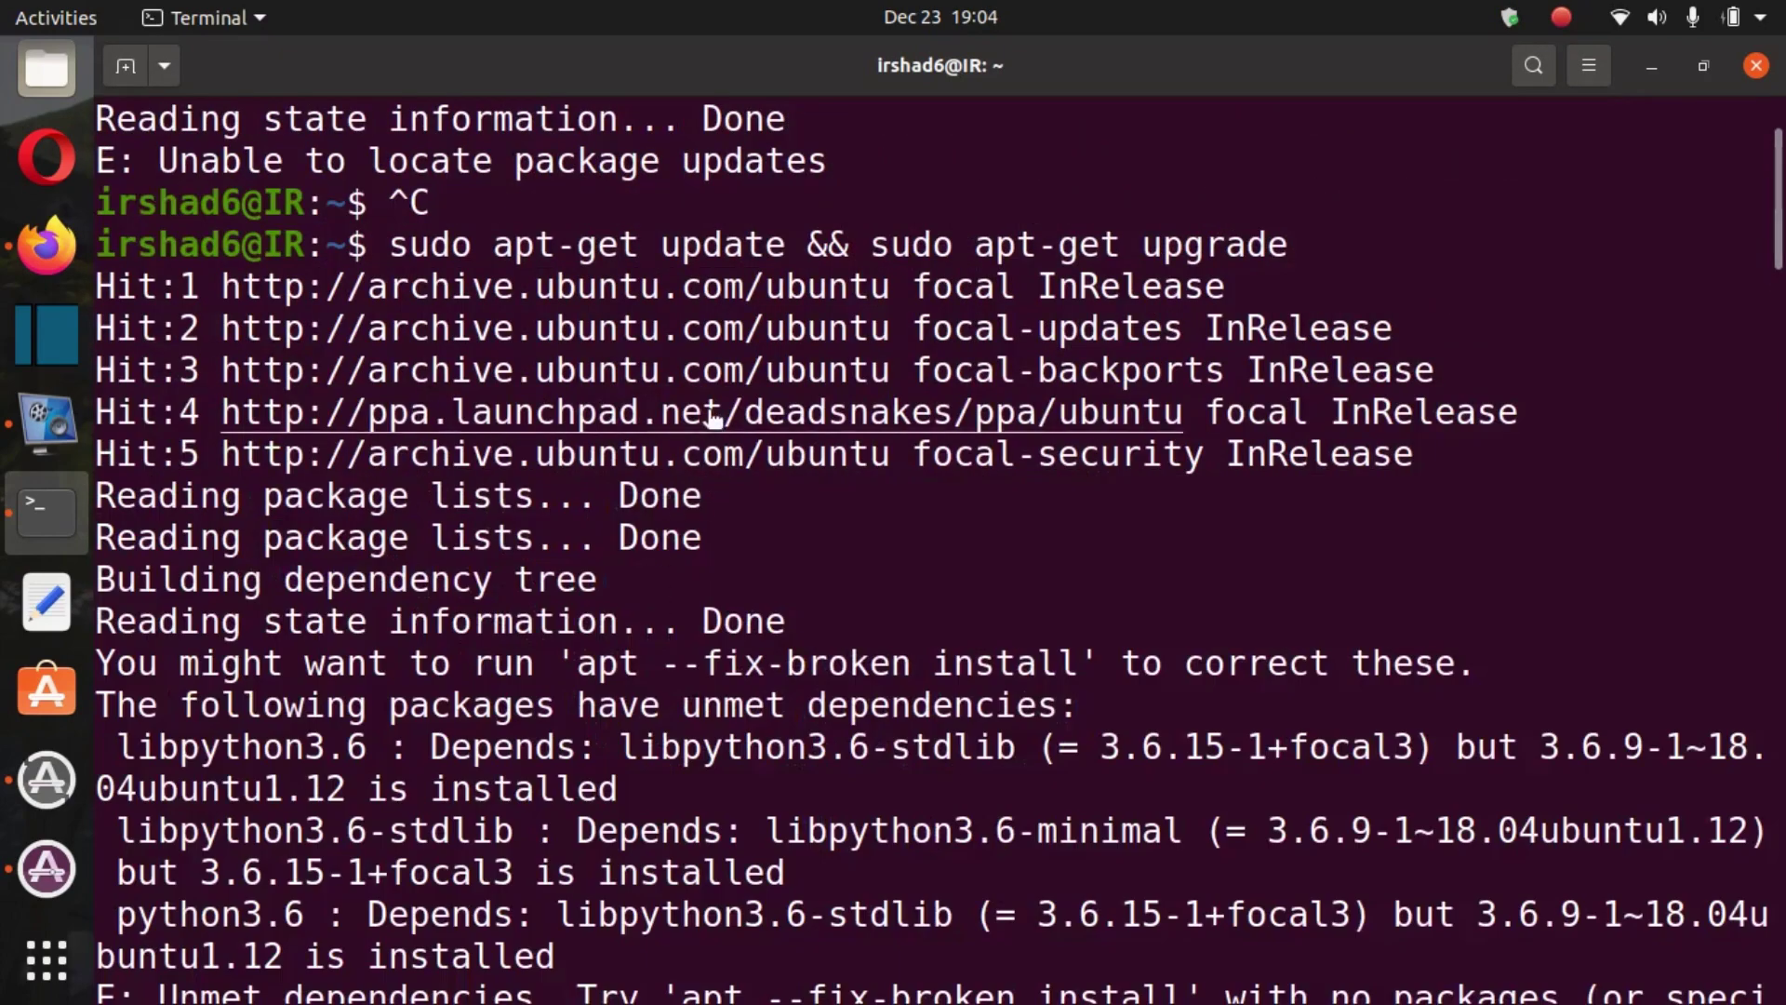
{"action": "scroll", "coordinate": [712, 420], "scroll_direction": "up", "scroll_amount": 2}
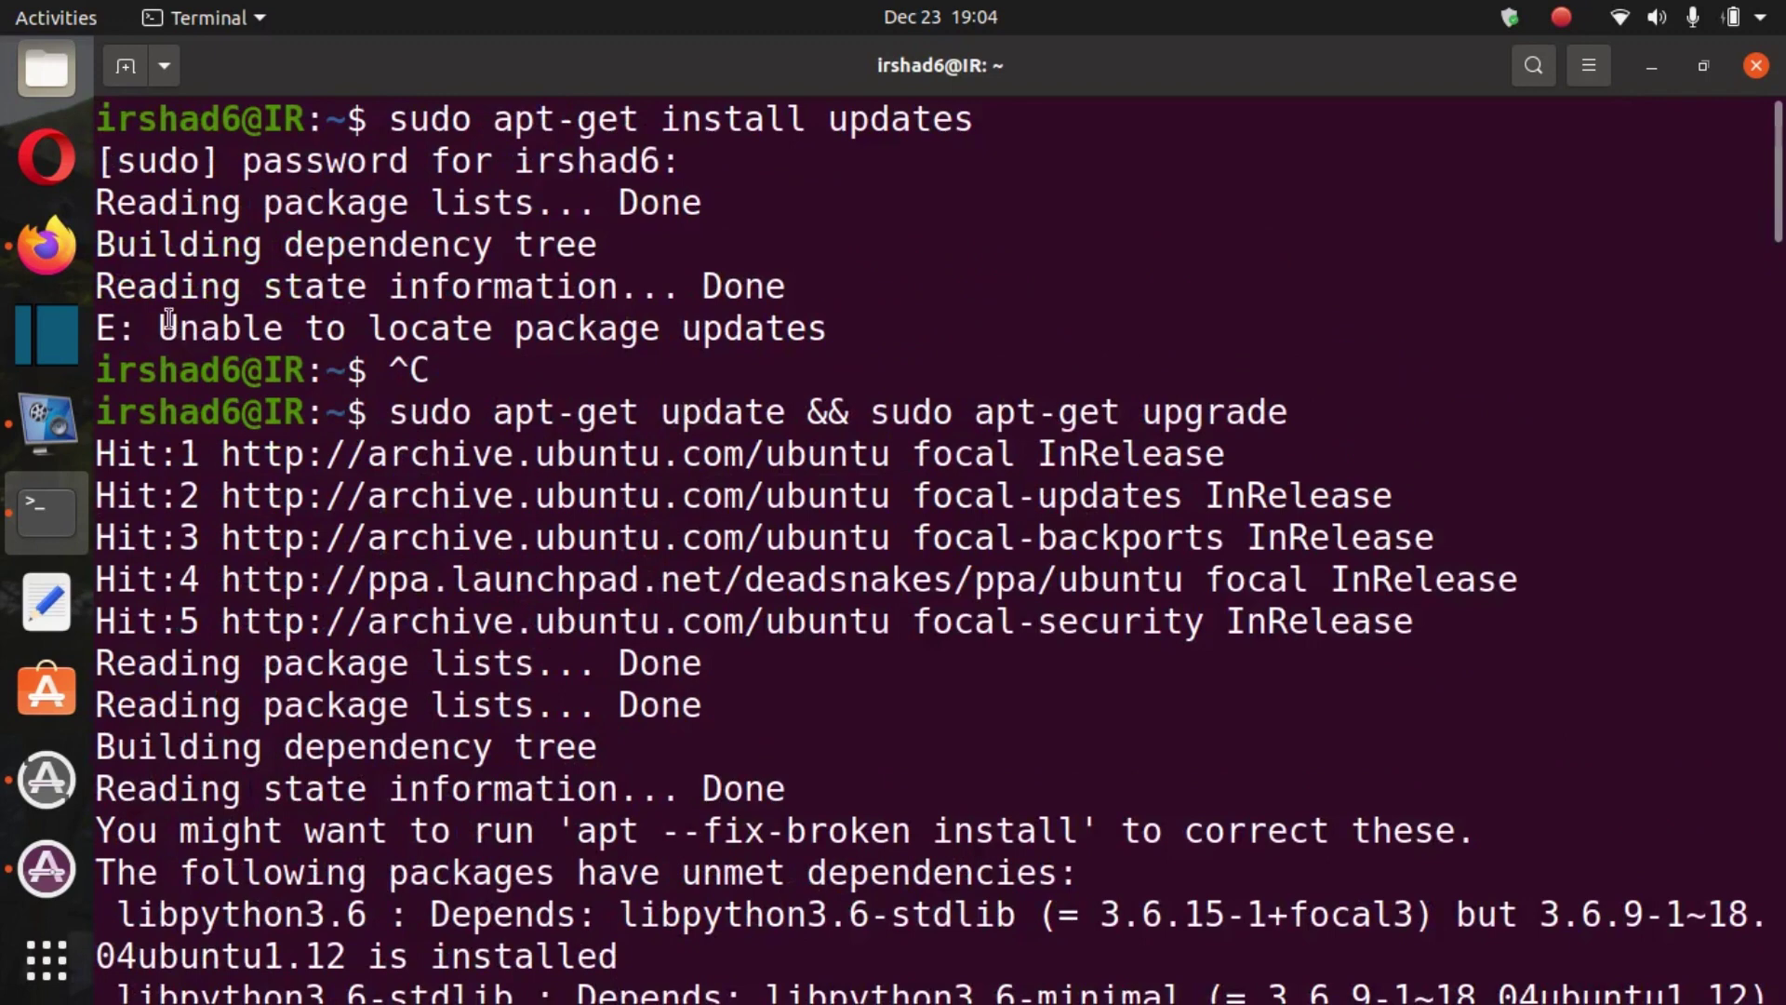
{"action": "left_click_drag", "start_coordinate": [176, 325], "coordinate": [841, 331]}
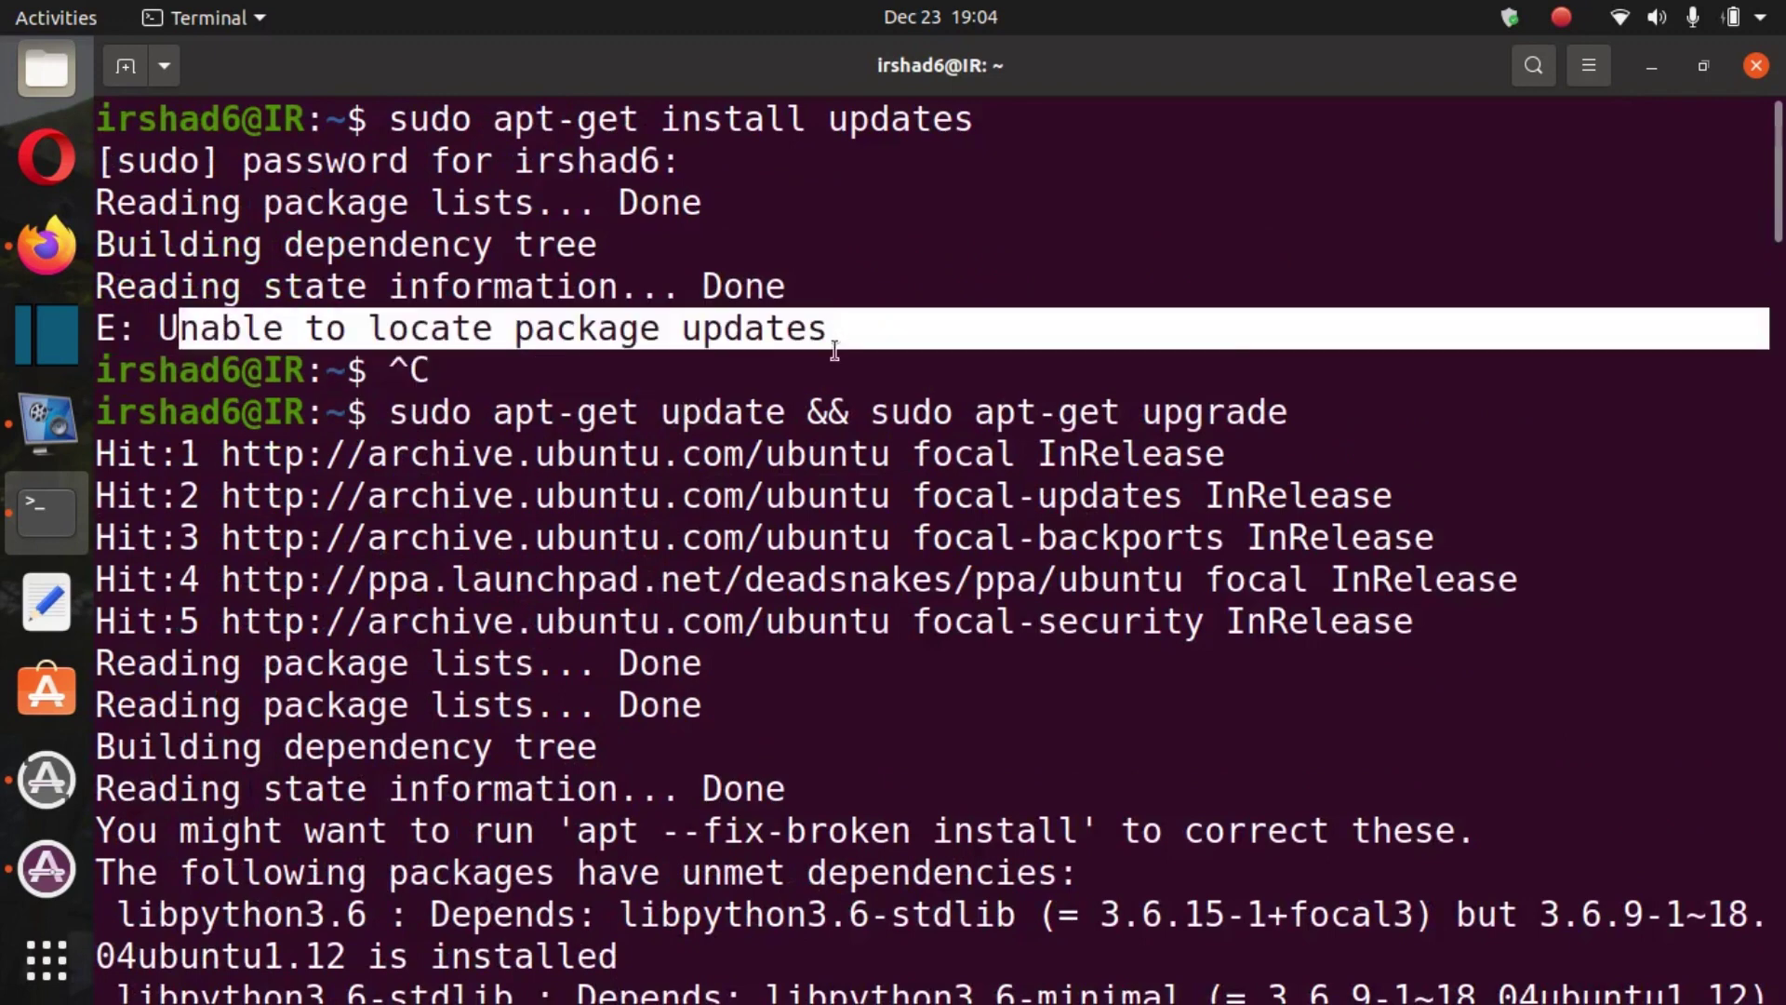
{"action": "left_click_drag", "start_coordinate": [404, 412], "coordinate": [1359, 418]}
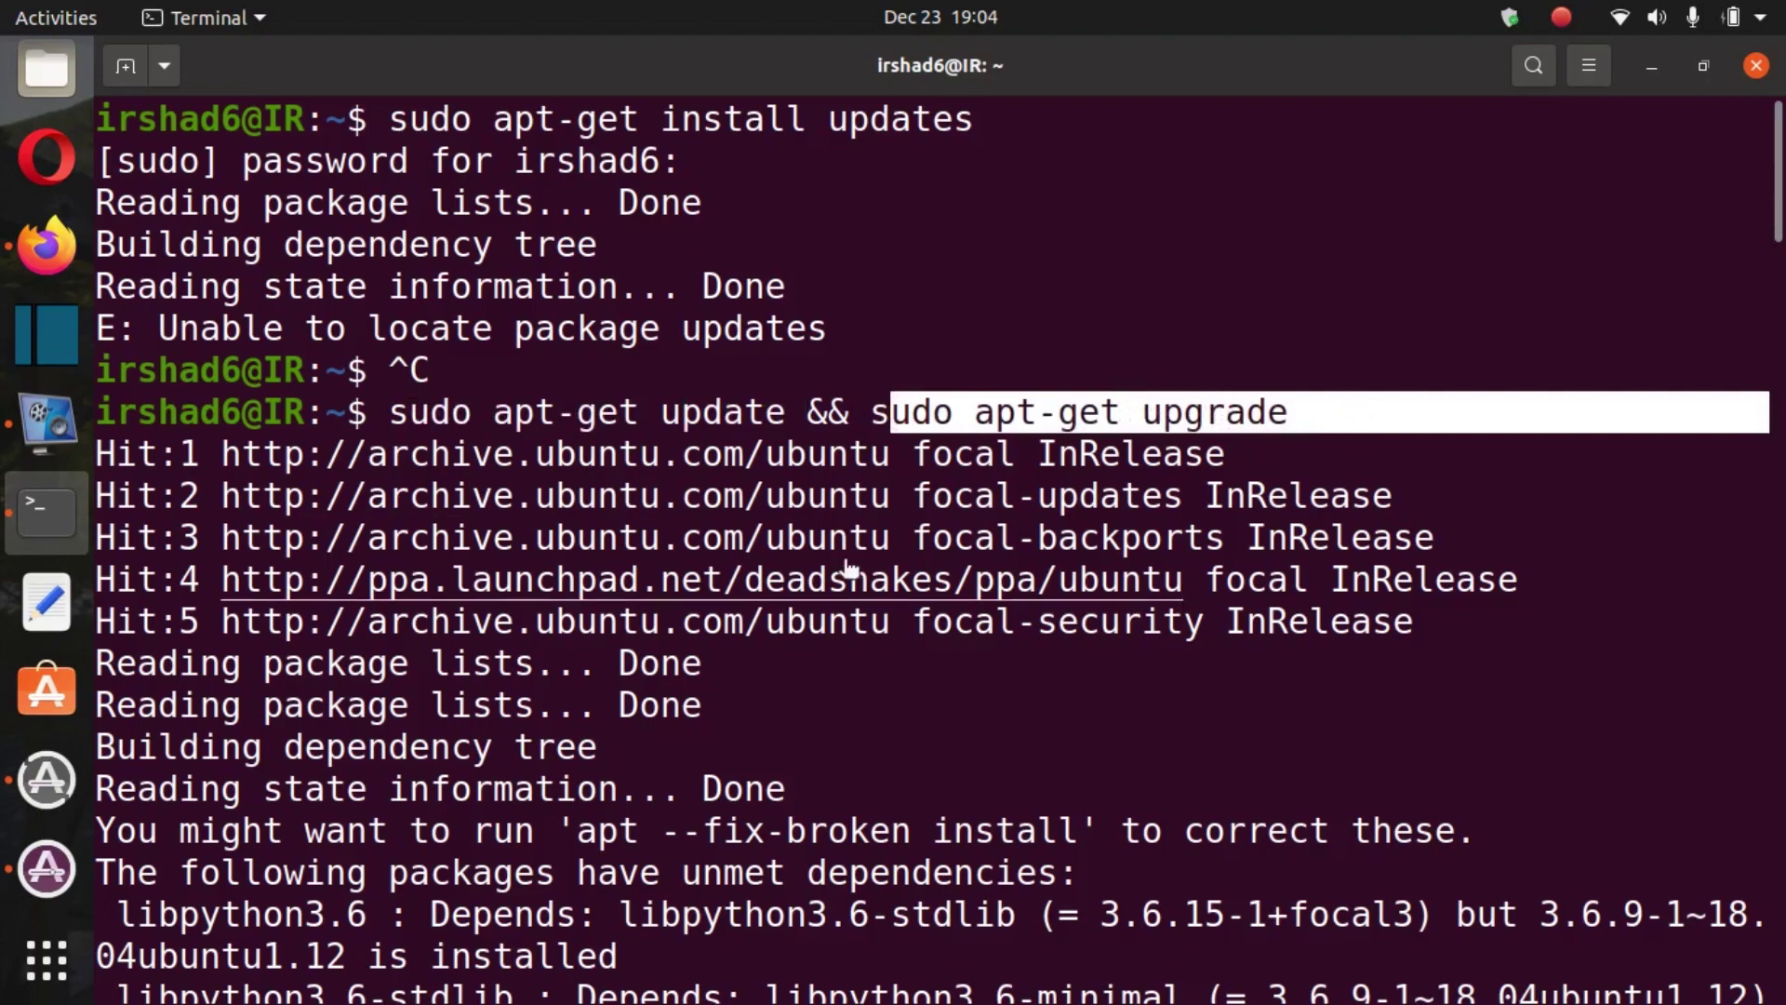
{"action": "scroll", "coordinate": [769, 379], "scroll_direction": "down", "scroll_amount": 4}
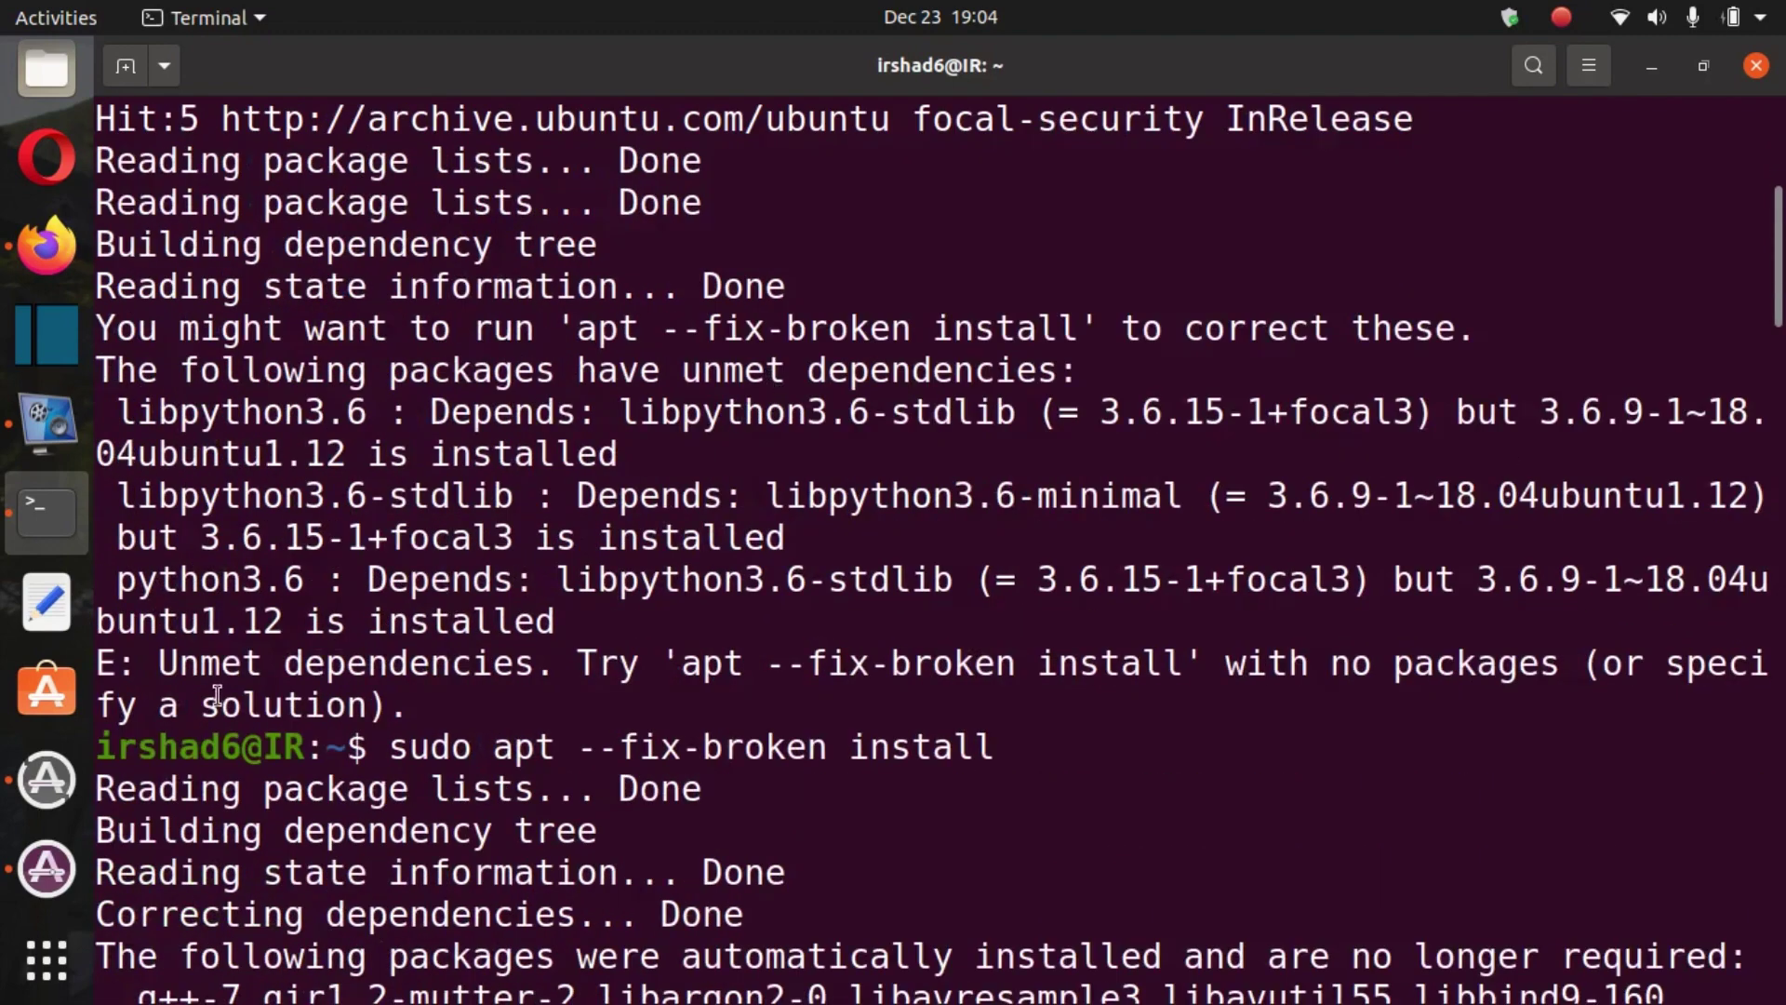
{"action": "left_click_drag", "start_coordinate": [163, 662], "coordinate": [595, 676]}
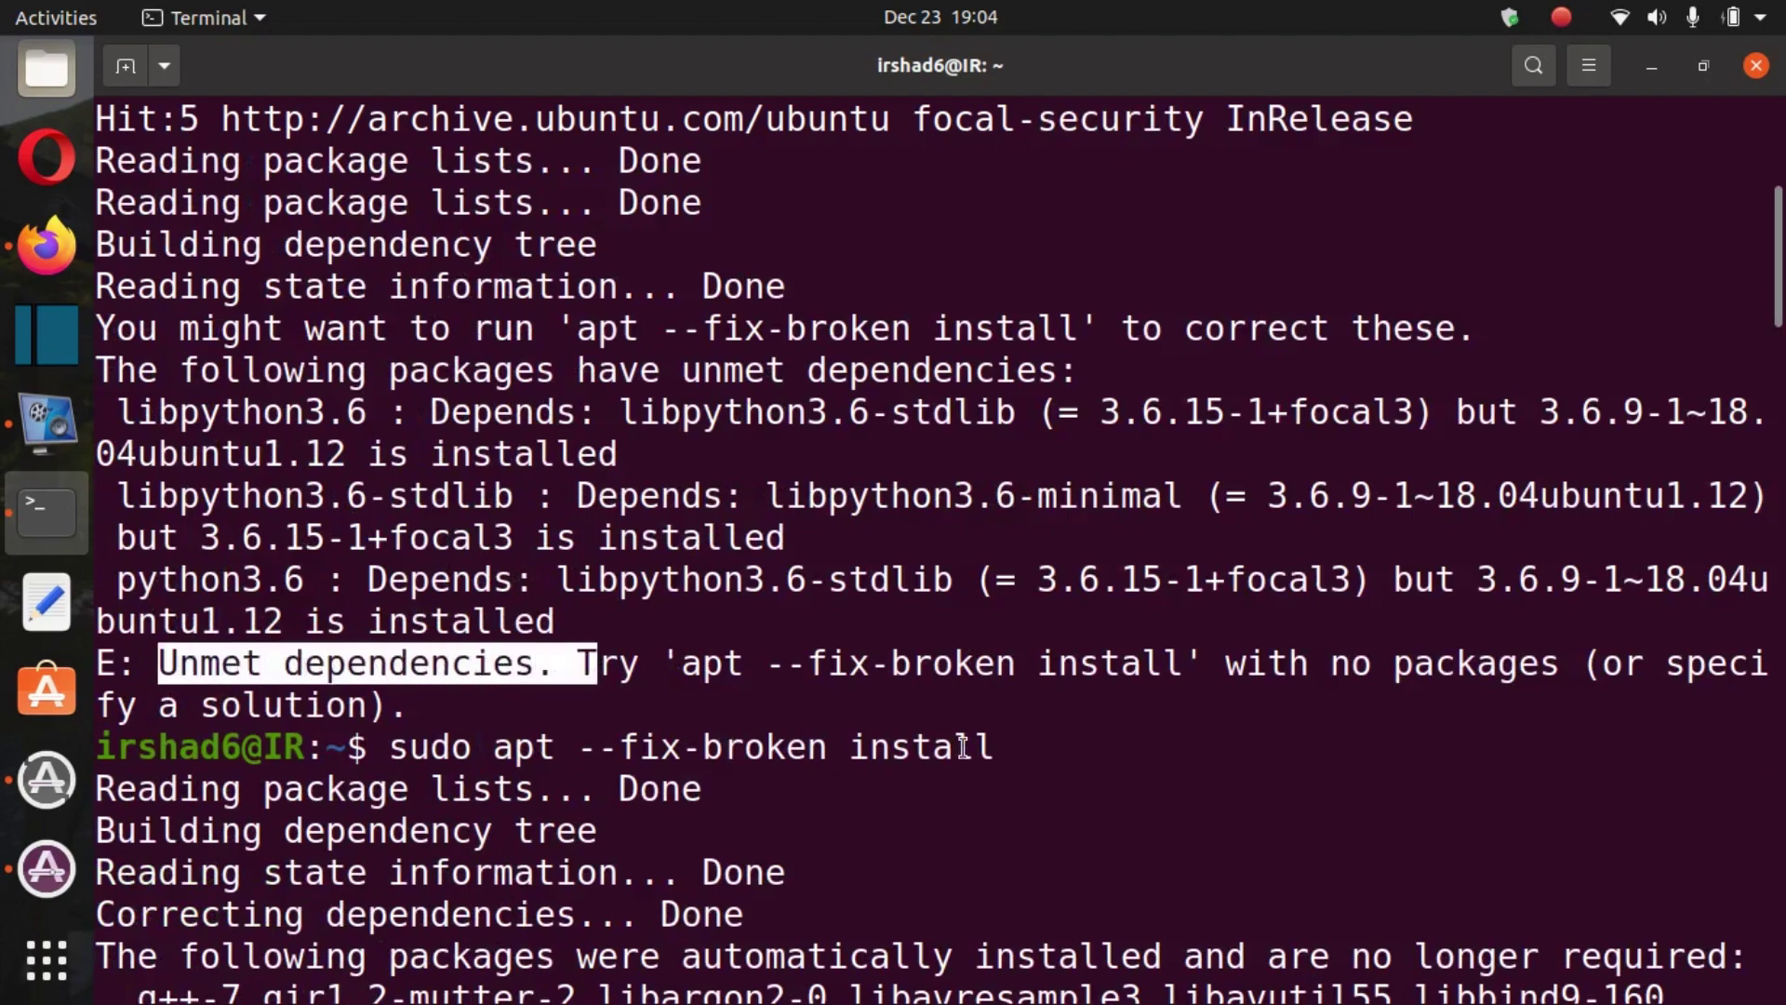
{"action": "left_click", "coordinate": [383, 736]}
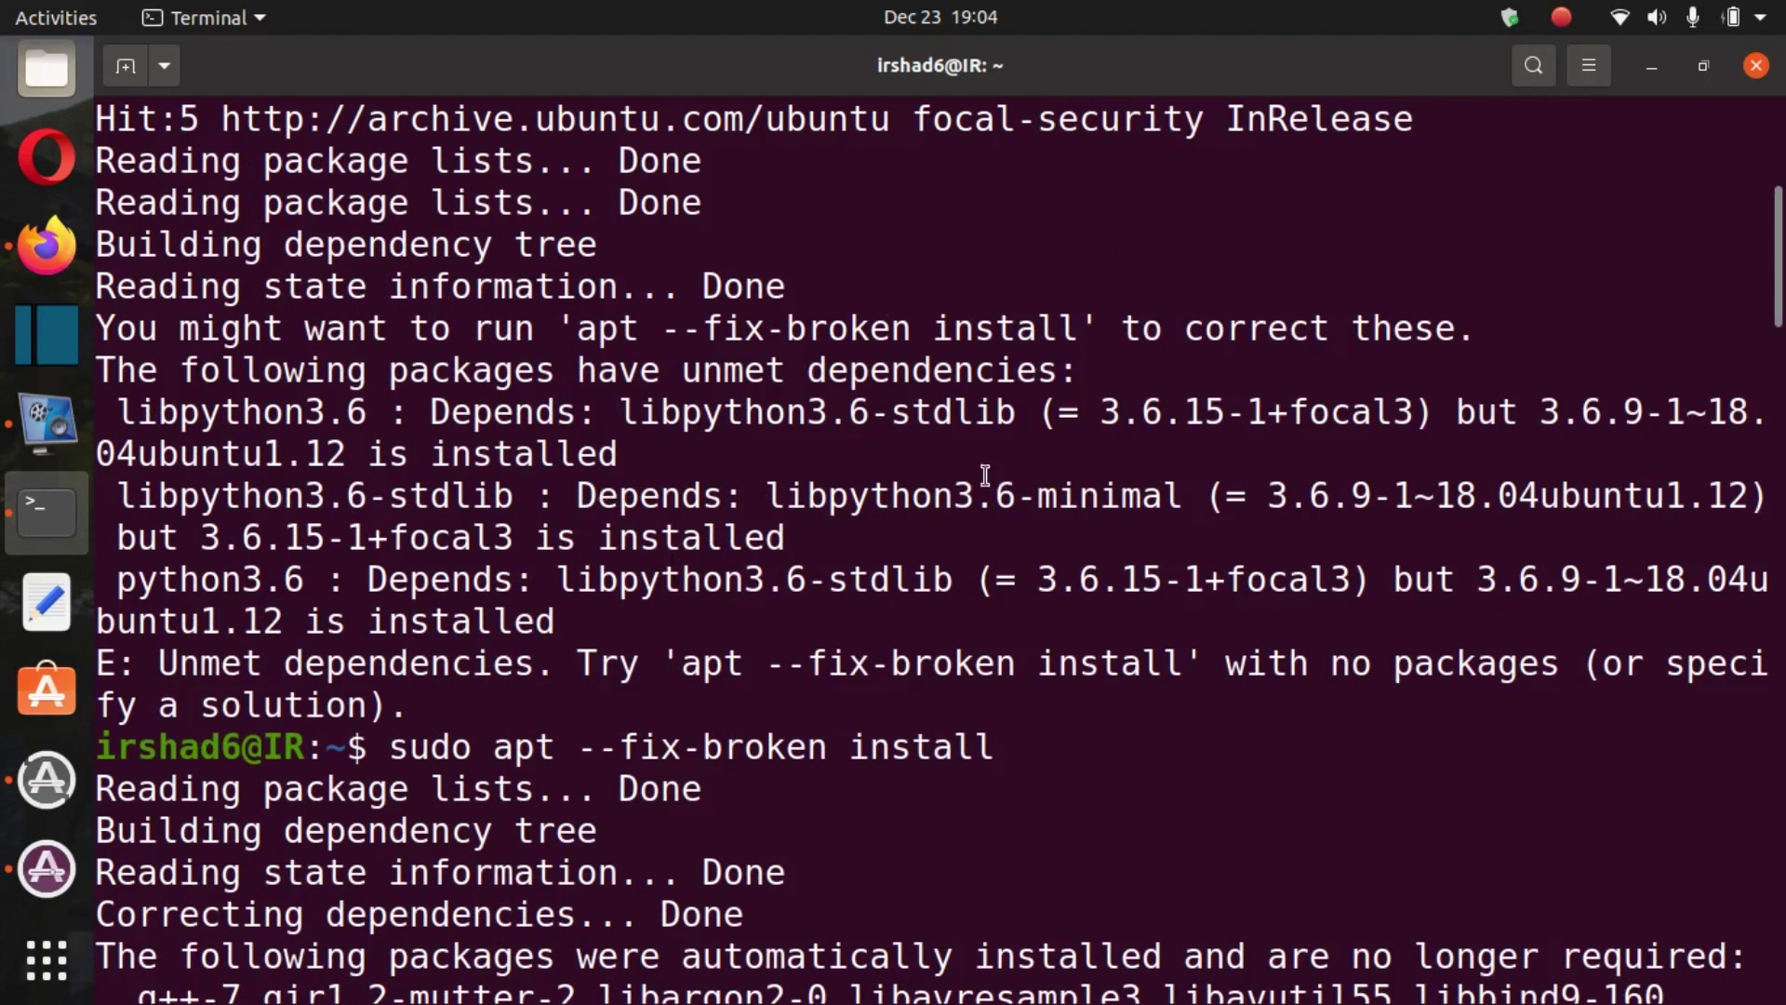
{"action": "scroll", "coordinate": [768, 512], "scroll_direction": "up", "scroll_amount": 5}
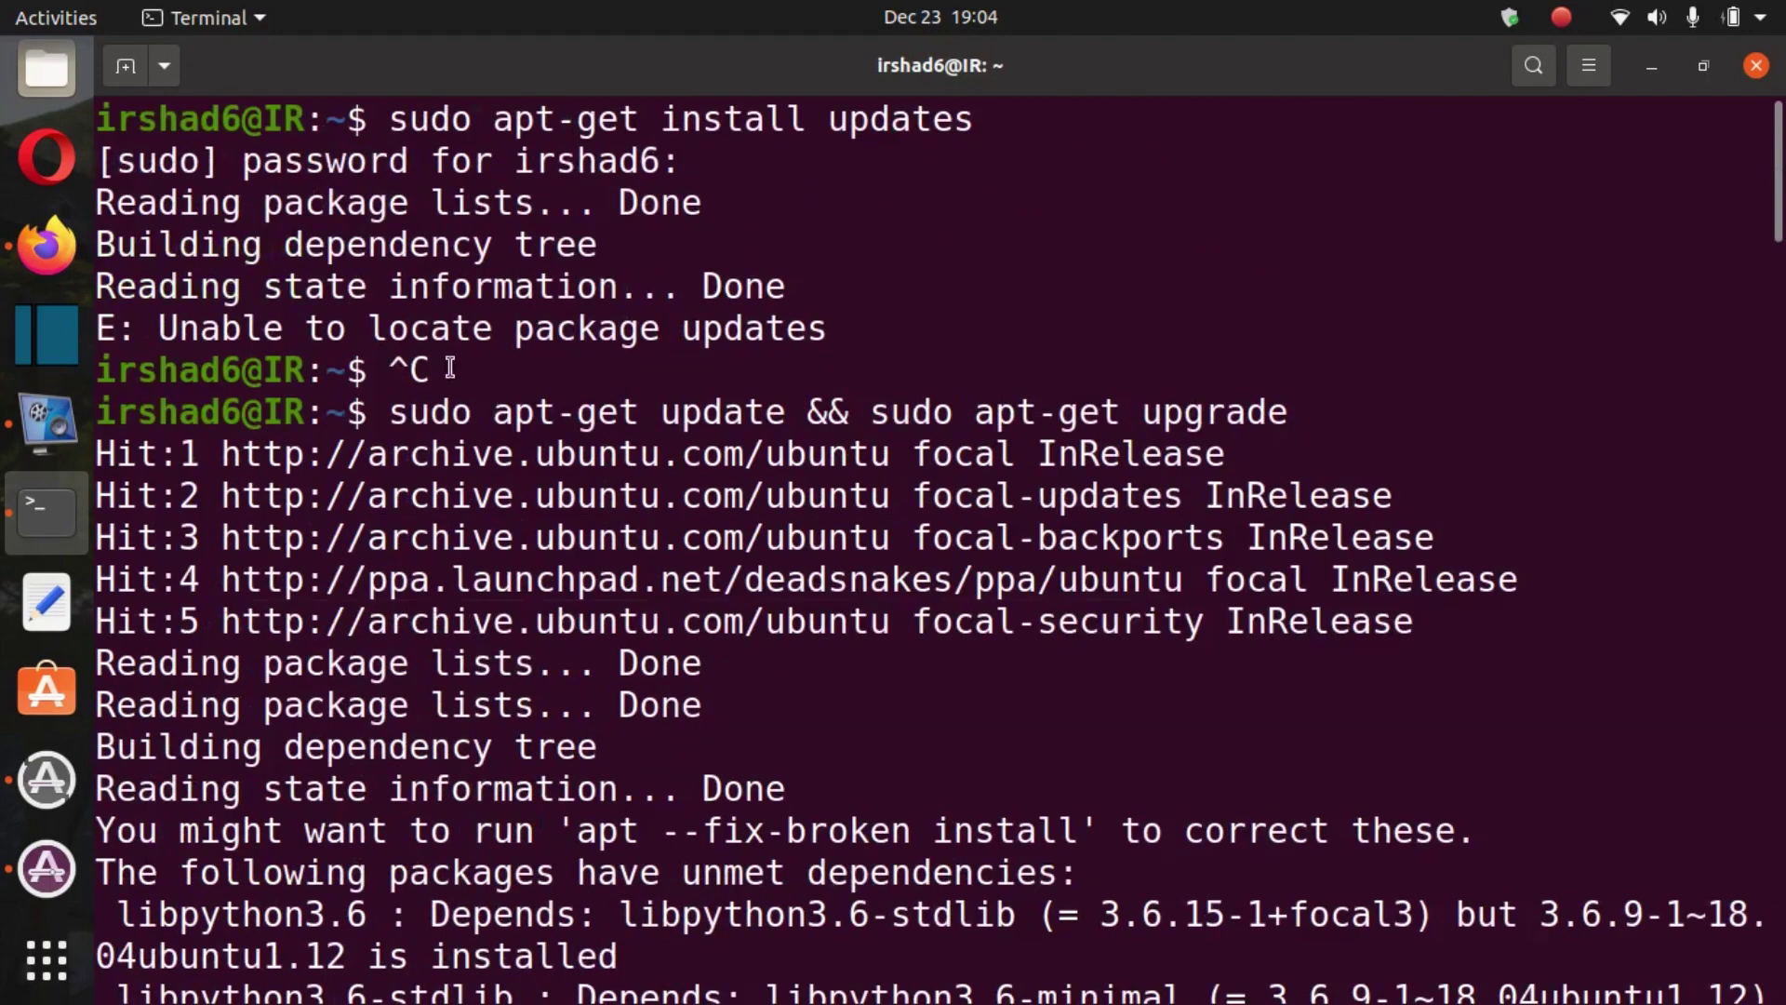
{"action": "scroll", "coordinate": [814, 409], "scroll_direction": "down", "scroll_amount": 4}
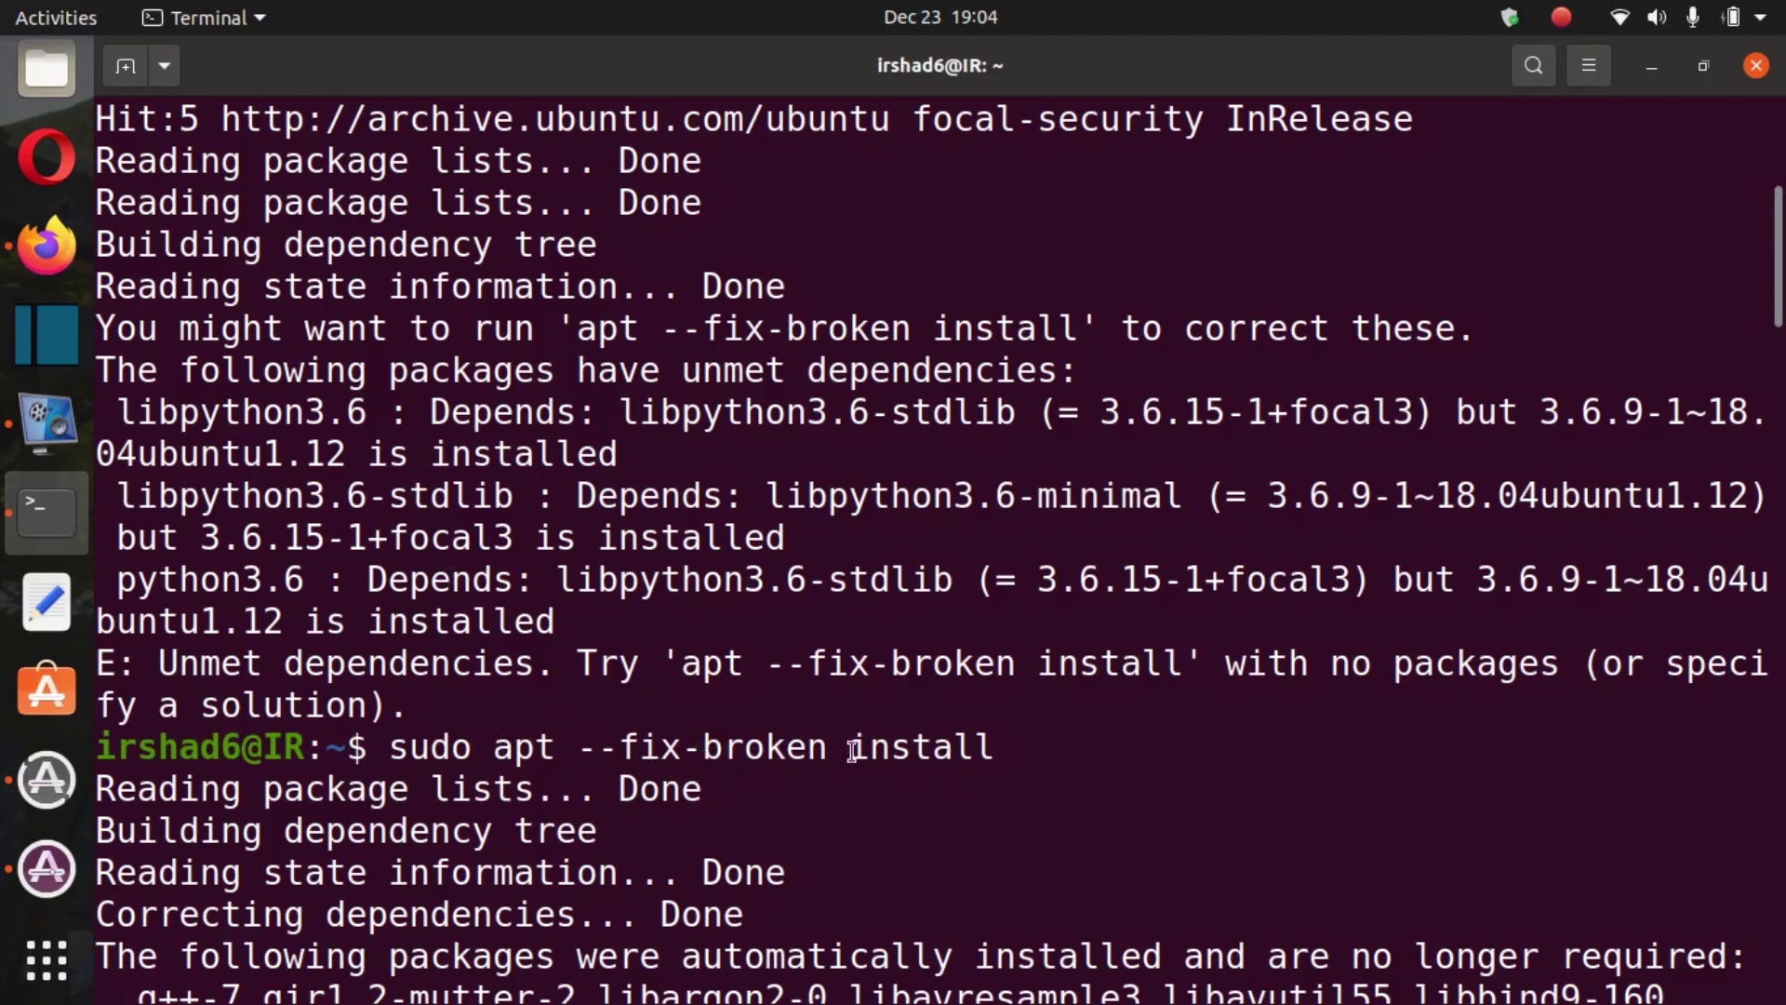
Scroll the Terminal output and select the 'sudo apt-get update && sudo apt-get upgrade' line.
{"action": "scroll", "coordinate": [852, 751], "scroll_direction": "down", "scroll_amount": 4}
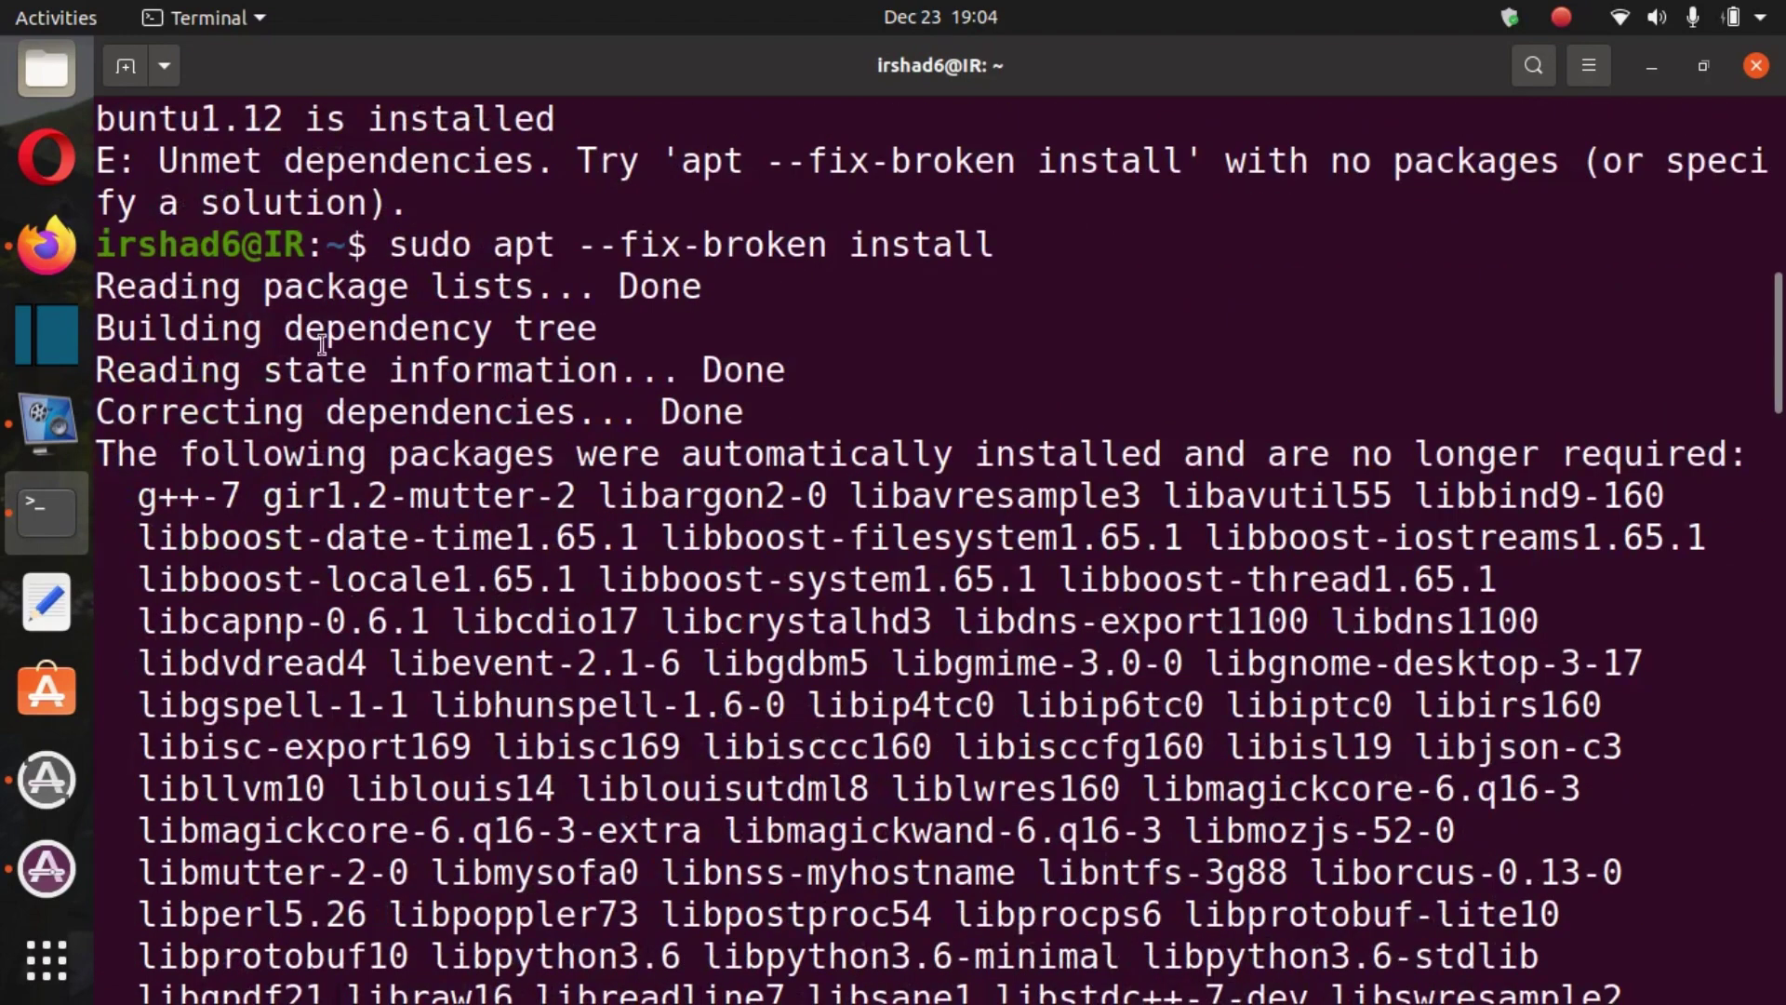
{"action": "scroll", "coordinate": [676, 427], "scroll_direction": "down", "scroll_amount": 2}
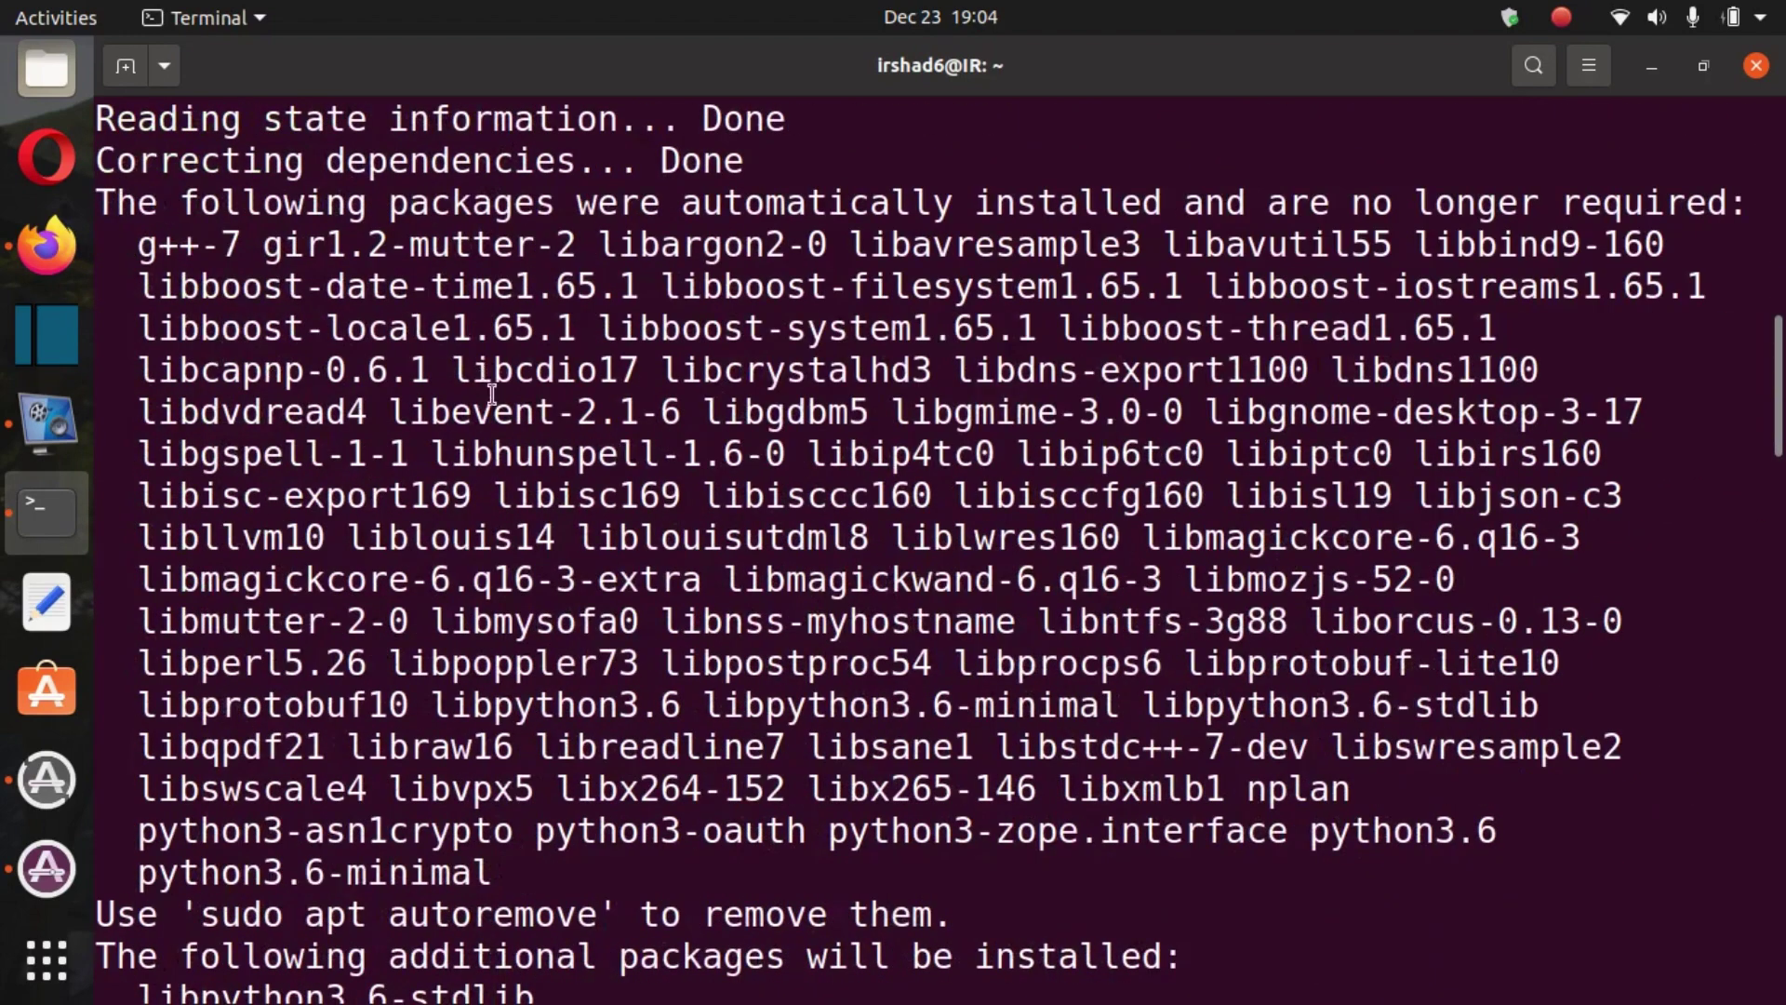
{"action": "scroll", "coordinate": [470, 576], "scroll_direction": "down", "scroll_amount": 4}
{"action": "scroll", "coordinate": [671, 495], "scroll_direction": "down", "scroll_amount": 3}
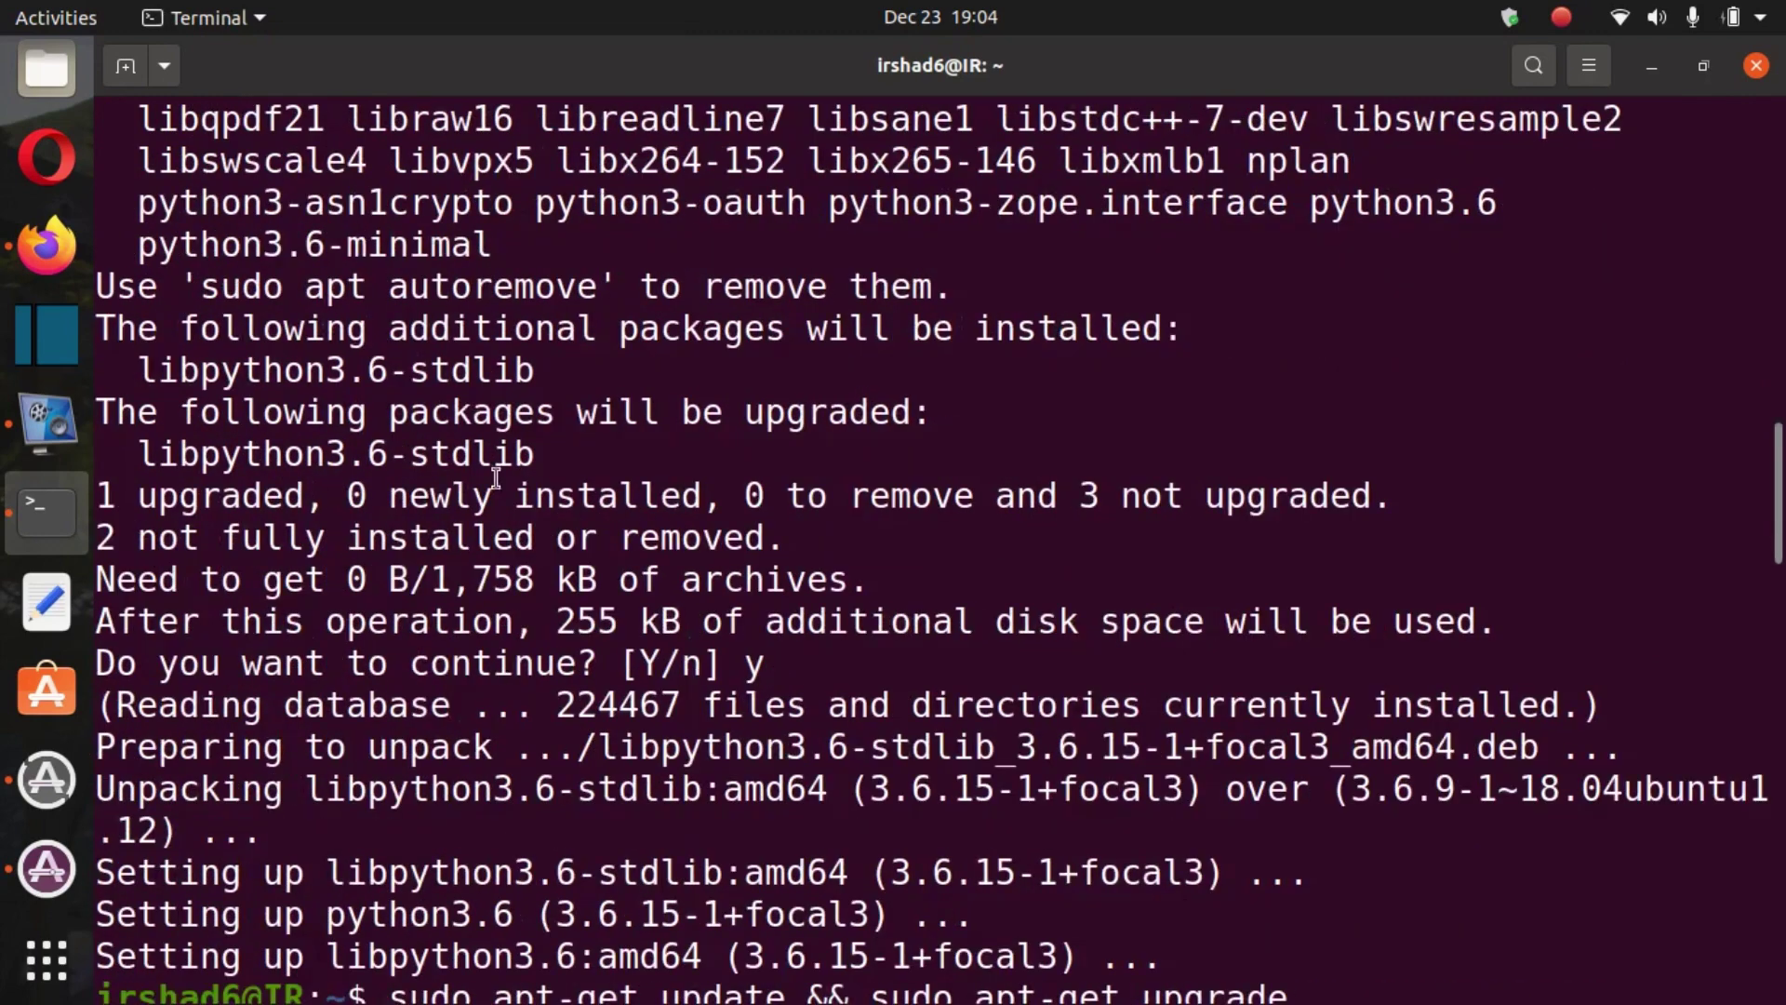
{"action": "scroll", "coordinate": [856, 593], "scroll_direction": "down", "scroll_amount": 1}
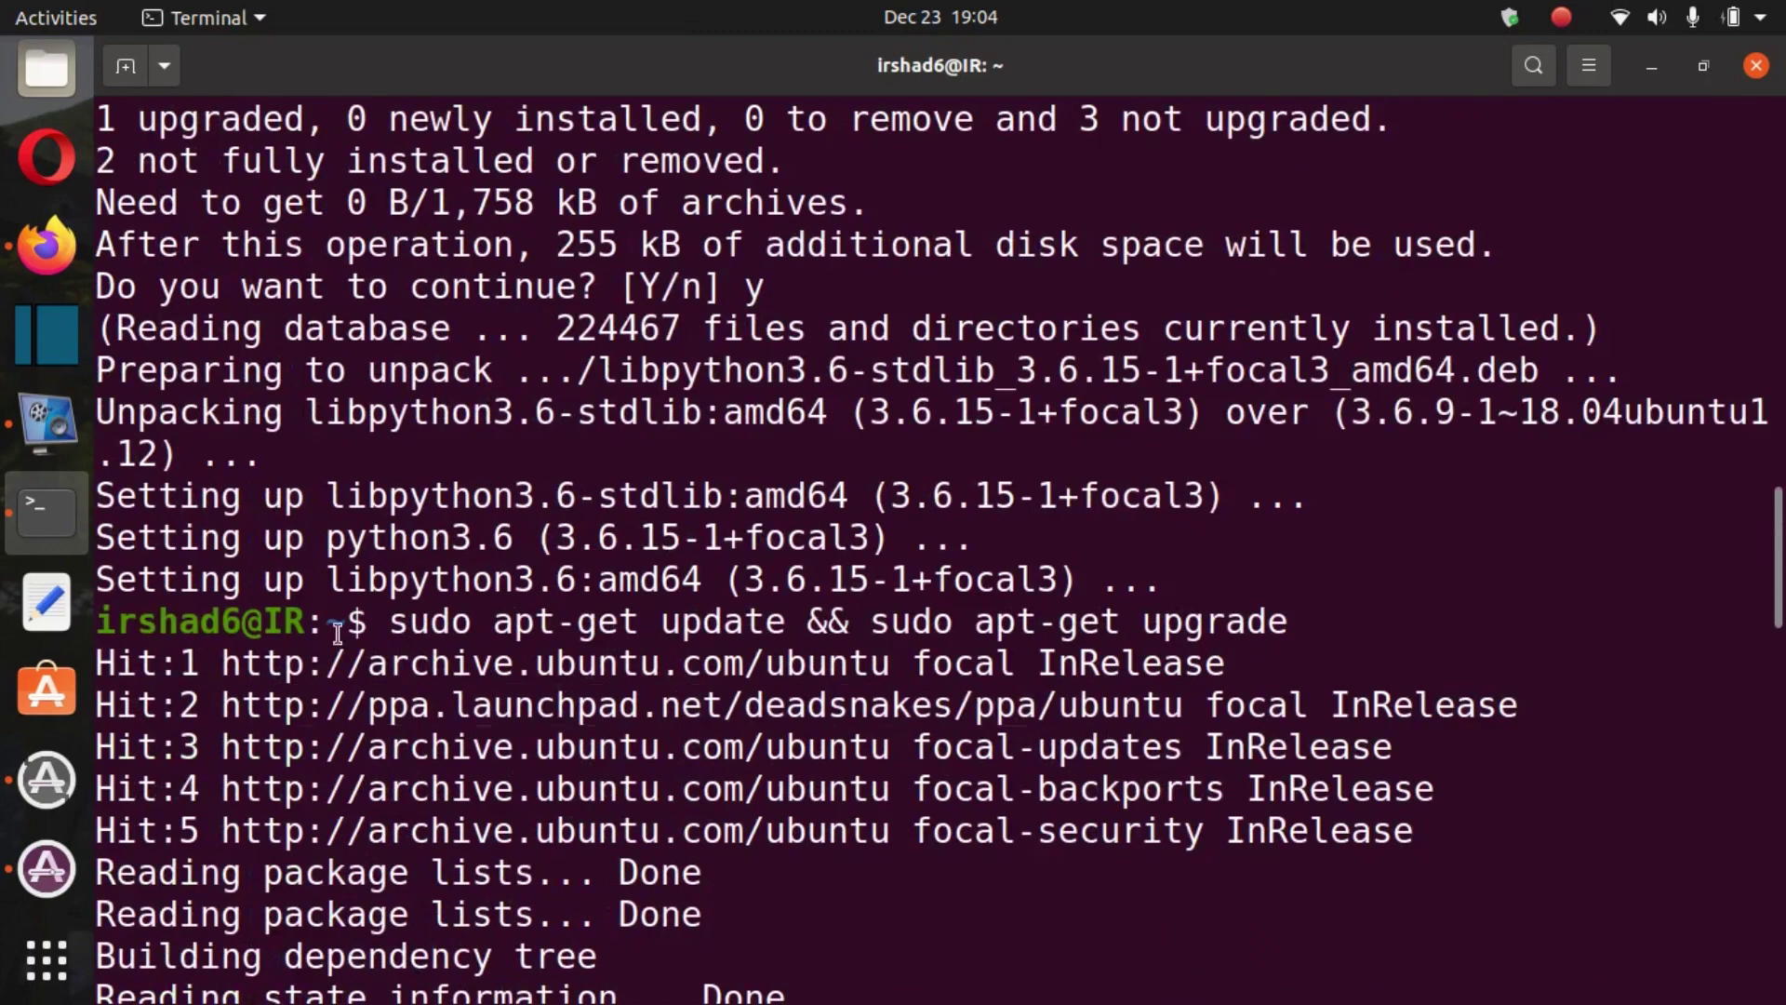
{"action": "scroll", "coordinate": [526, 661], "scroll_direction": "down", "scroll_amount": 1}
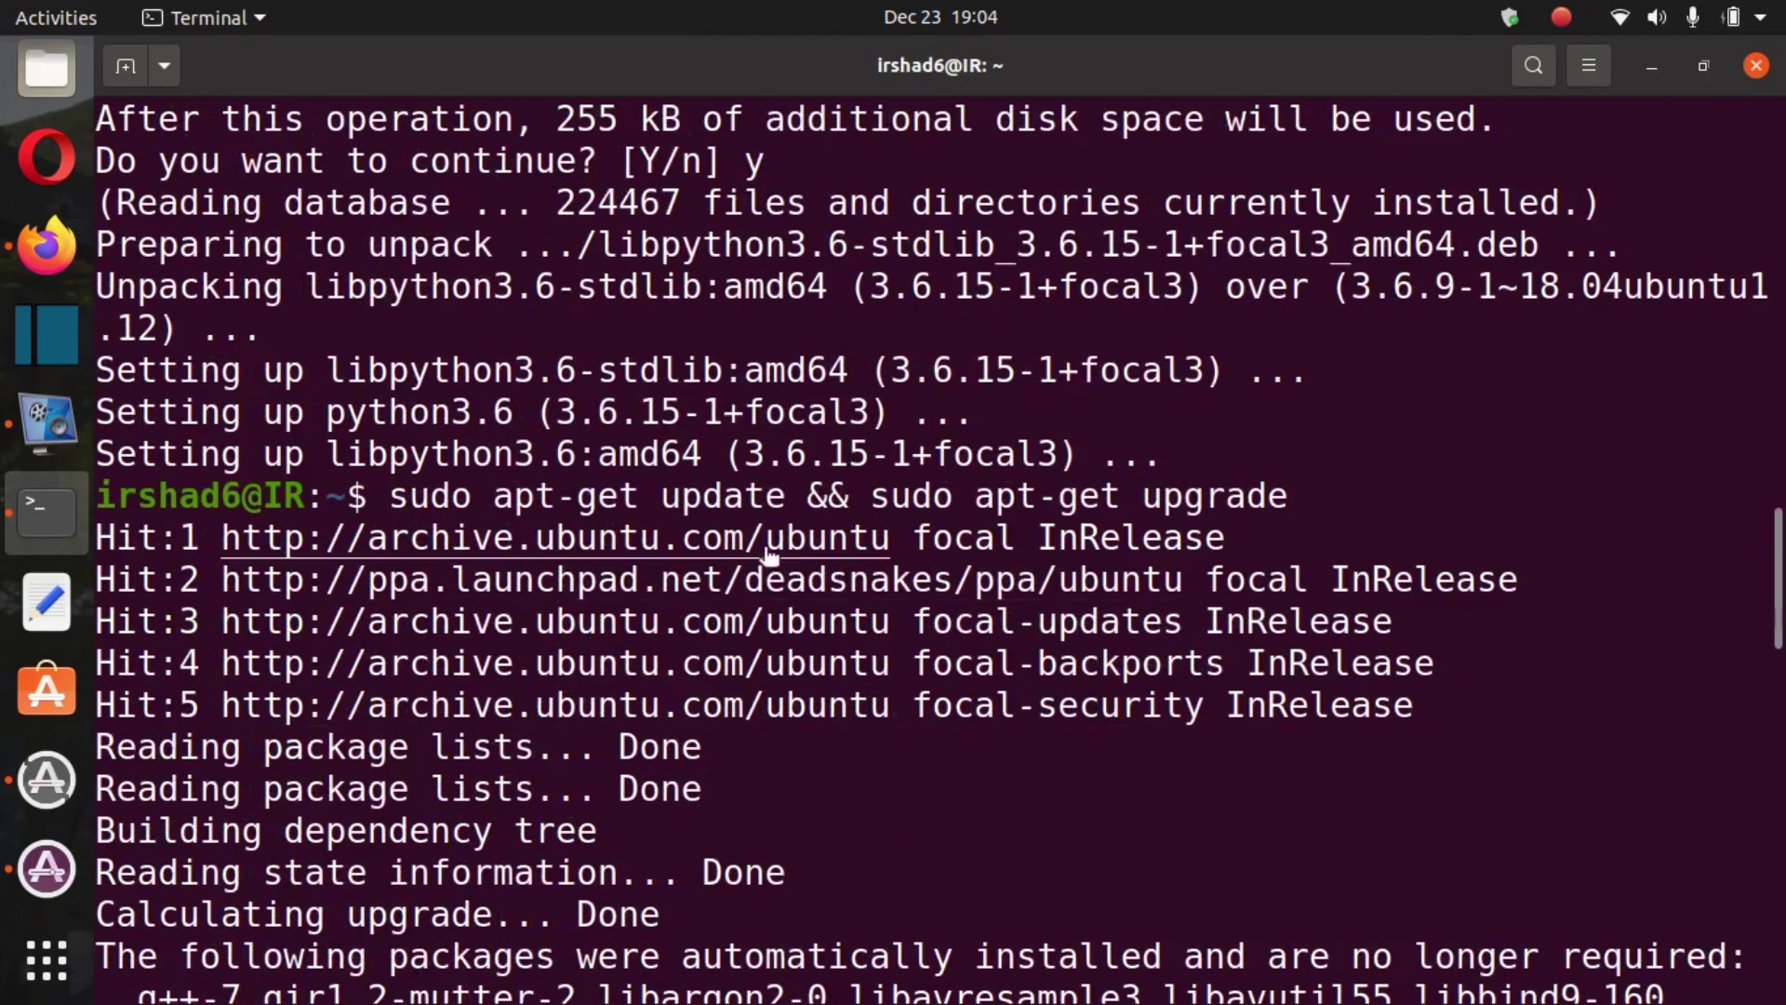
{"action": "left_click_drag", "start_coordinate": [388, 494], "coordinate": [1289, 495]}
Answer 'y' to the apt-get upgrade prompt to continue.
{"action": "scroll", "coordinate": [835, 609], "scroll_direction": "down", "scroll_amount": 2}
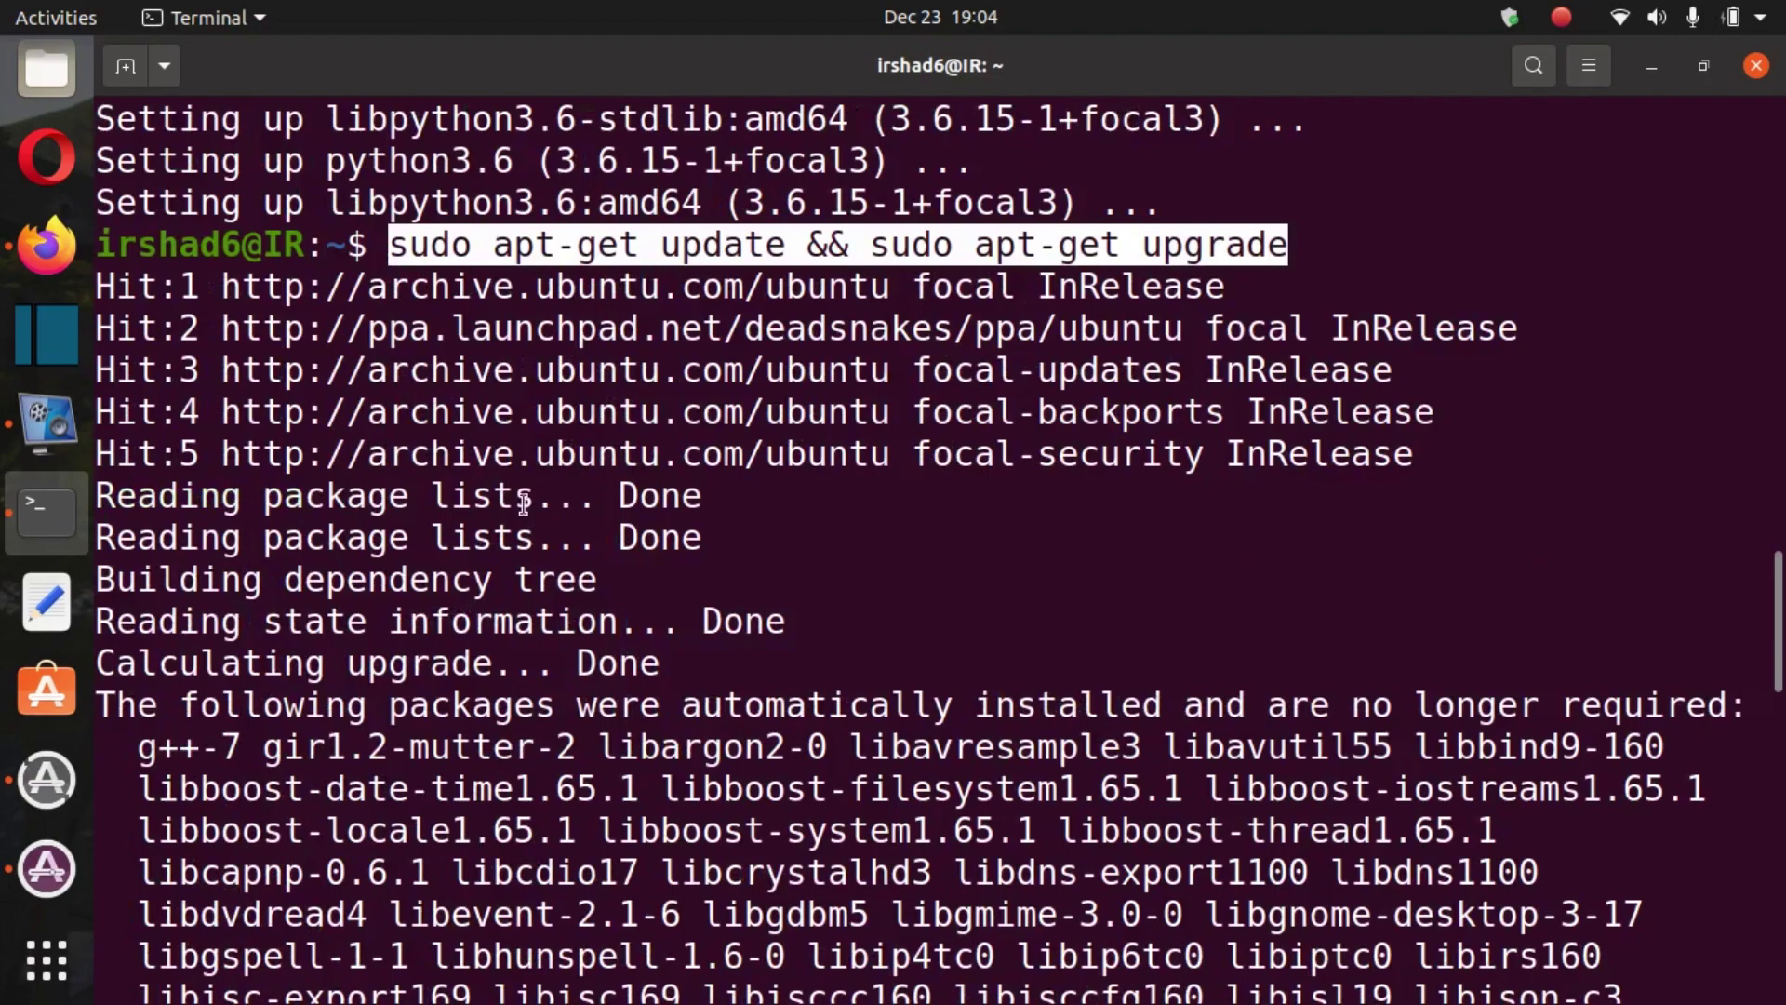
{"action": "type", "text": "y"}
{"action": "key", "text": "Return"}
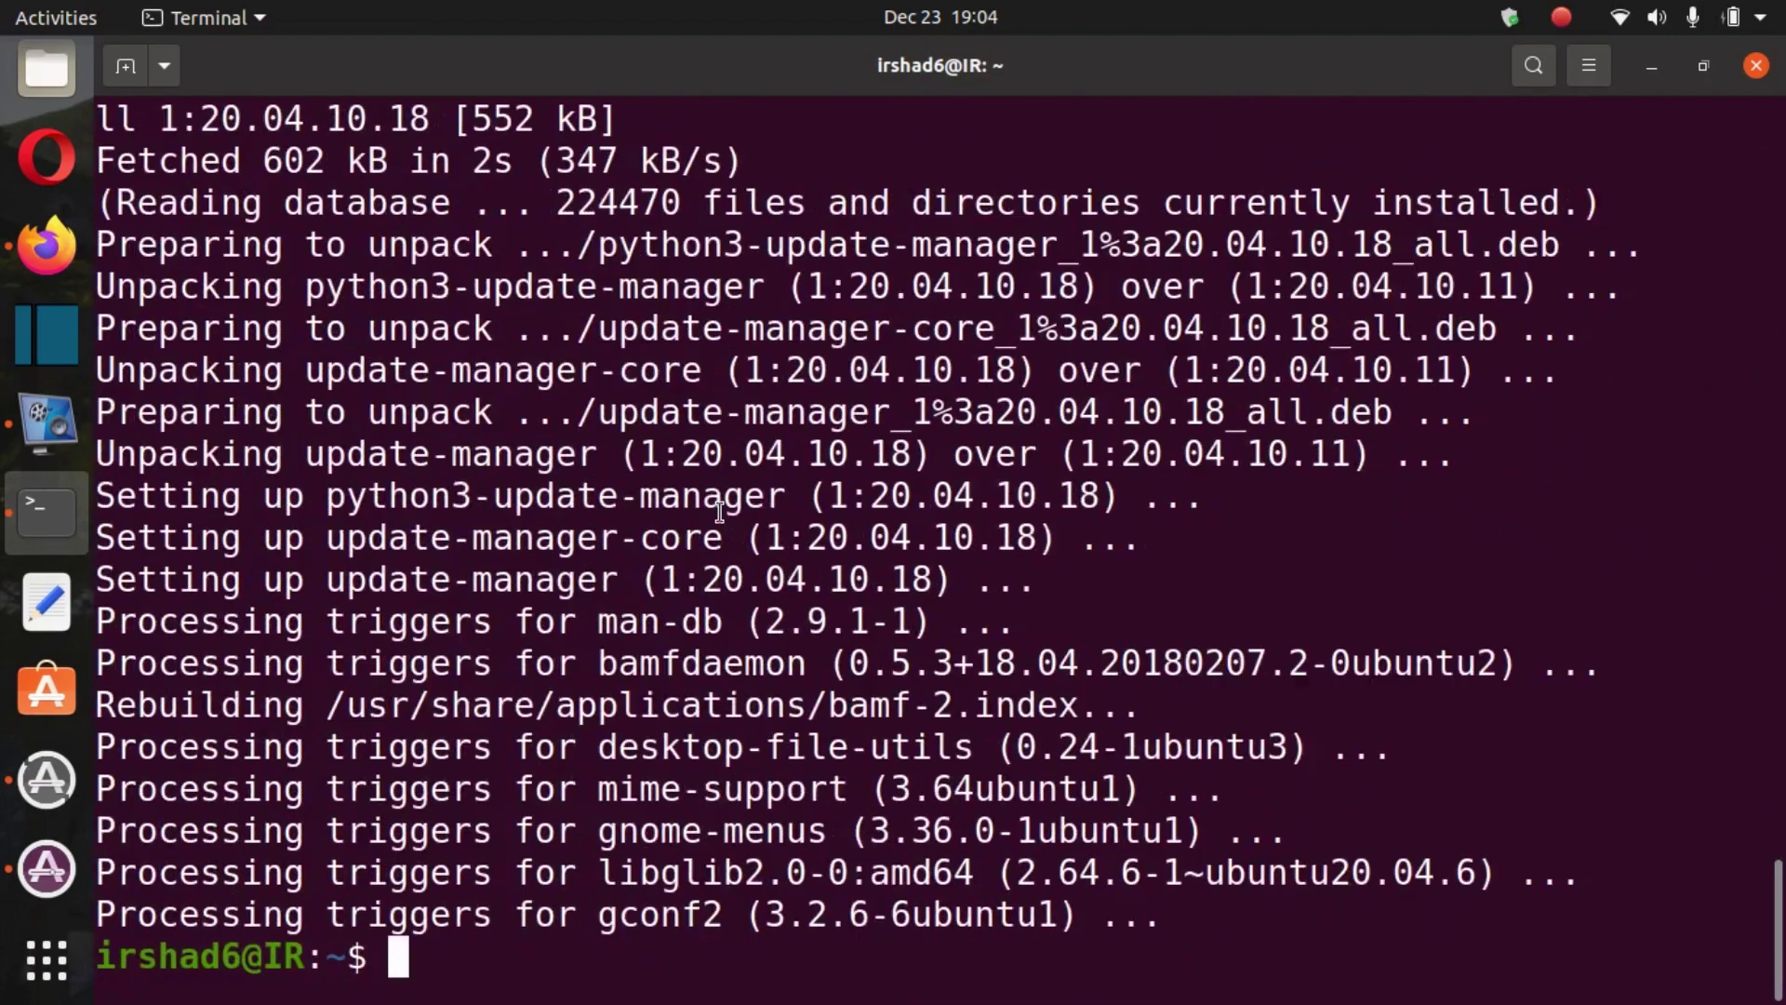
Raise Software & Updates and Software Updater, then show the grid of installed applications.
{"action": "left_click", "coordinate": [47, 868]}
{"action": "left_click", "coordinate": [75, 751]}
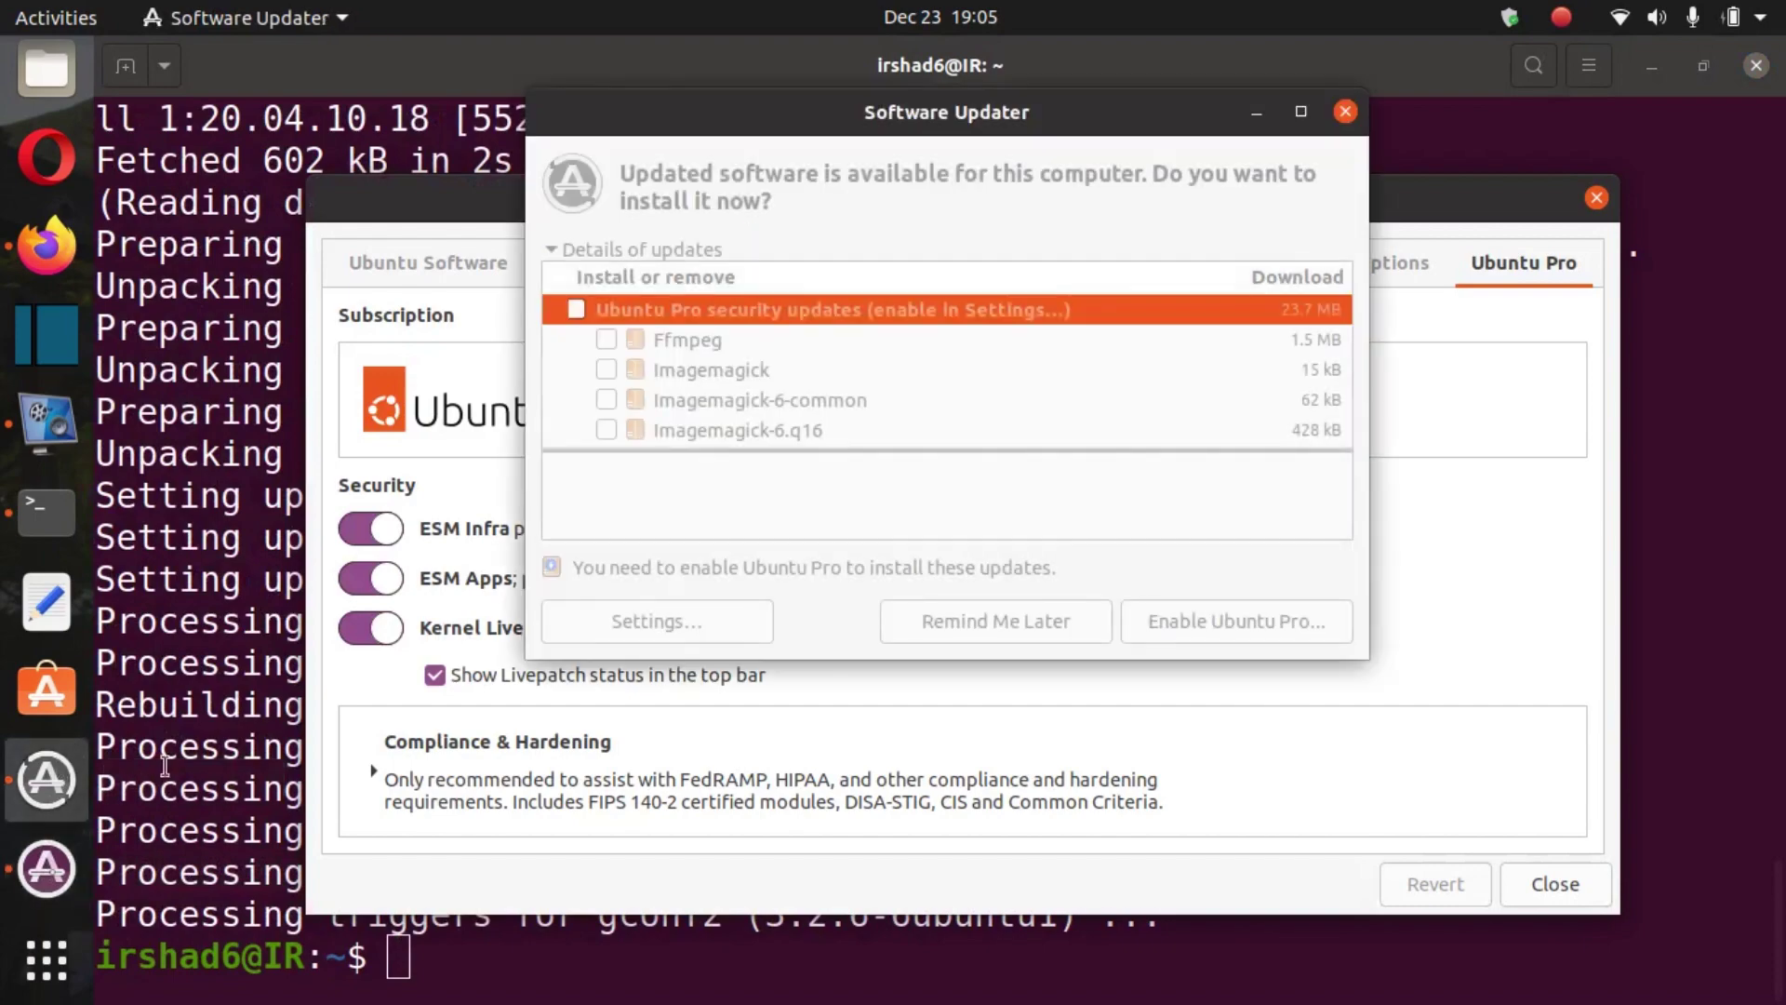
{"action": "left_click", "coordinate": [59, 960]}
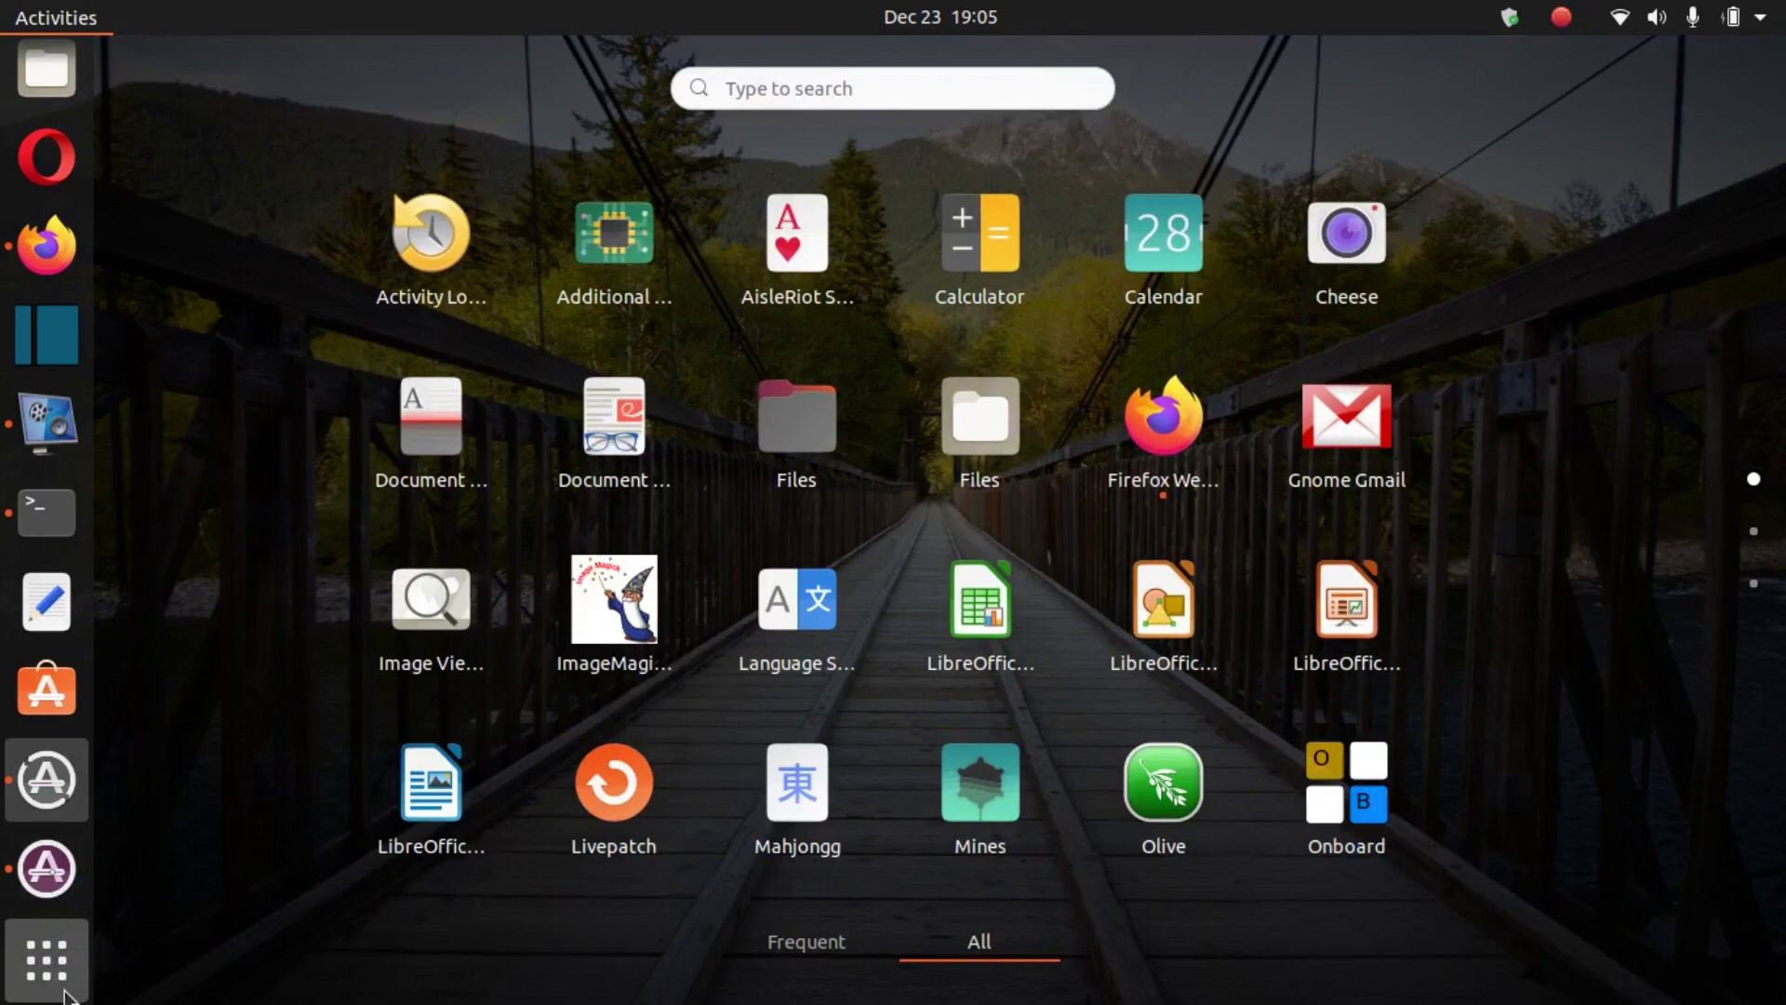
Review the Ubuntu Pro, Updates, Other Software and Ubuntu Software tabs, then close Software & Updates.
{"action": "left_click", "coordinate": [586, 791]}
{"action": "left_click", "coordinate": [1533, 614]}
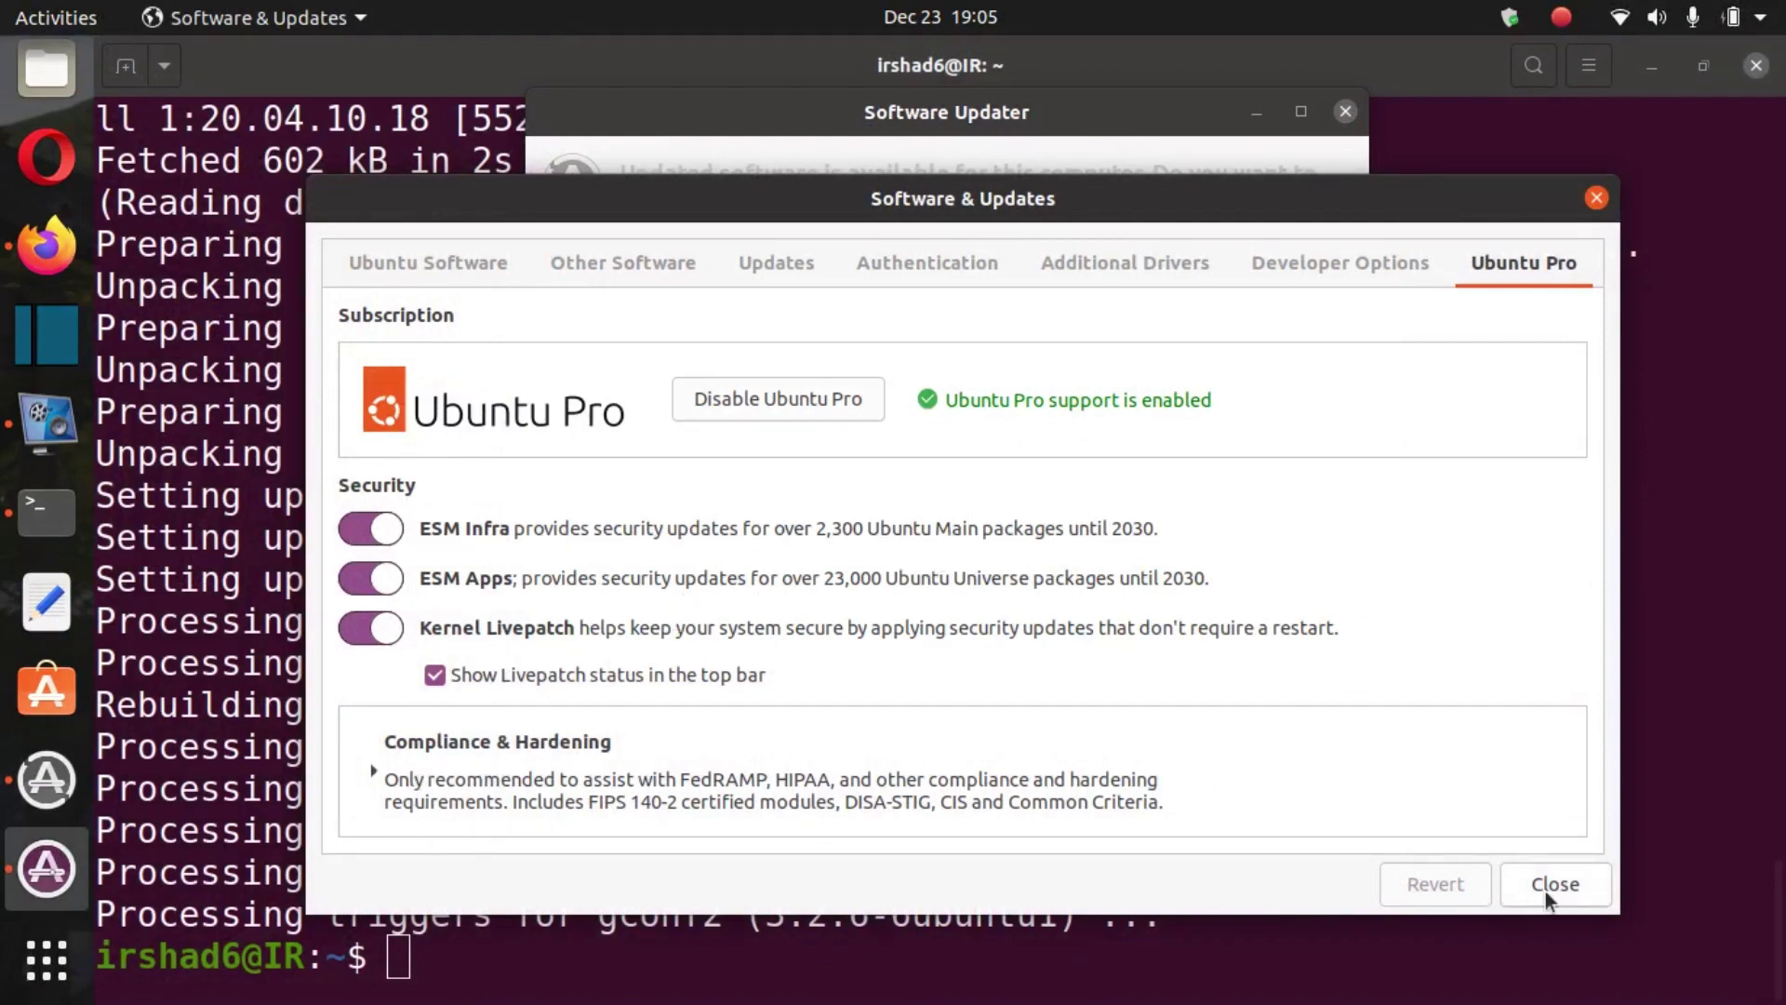
{"action": "left_click", "coordinate": [800, 266]}
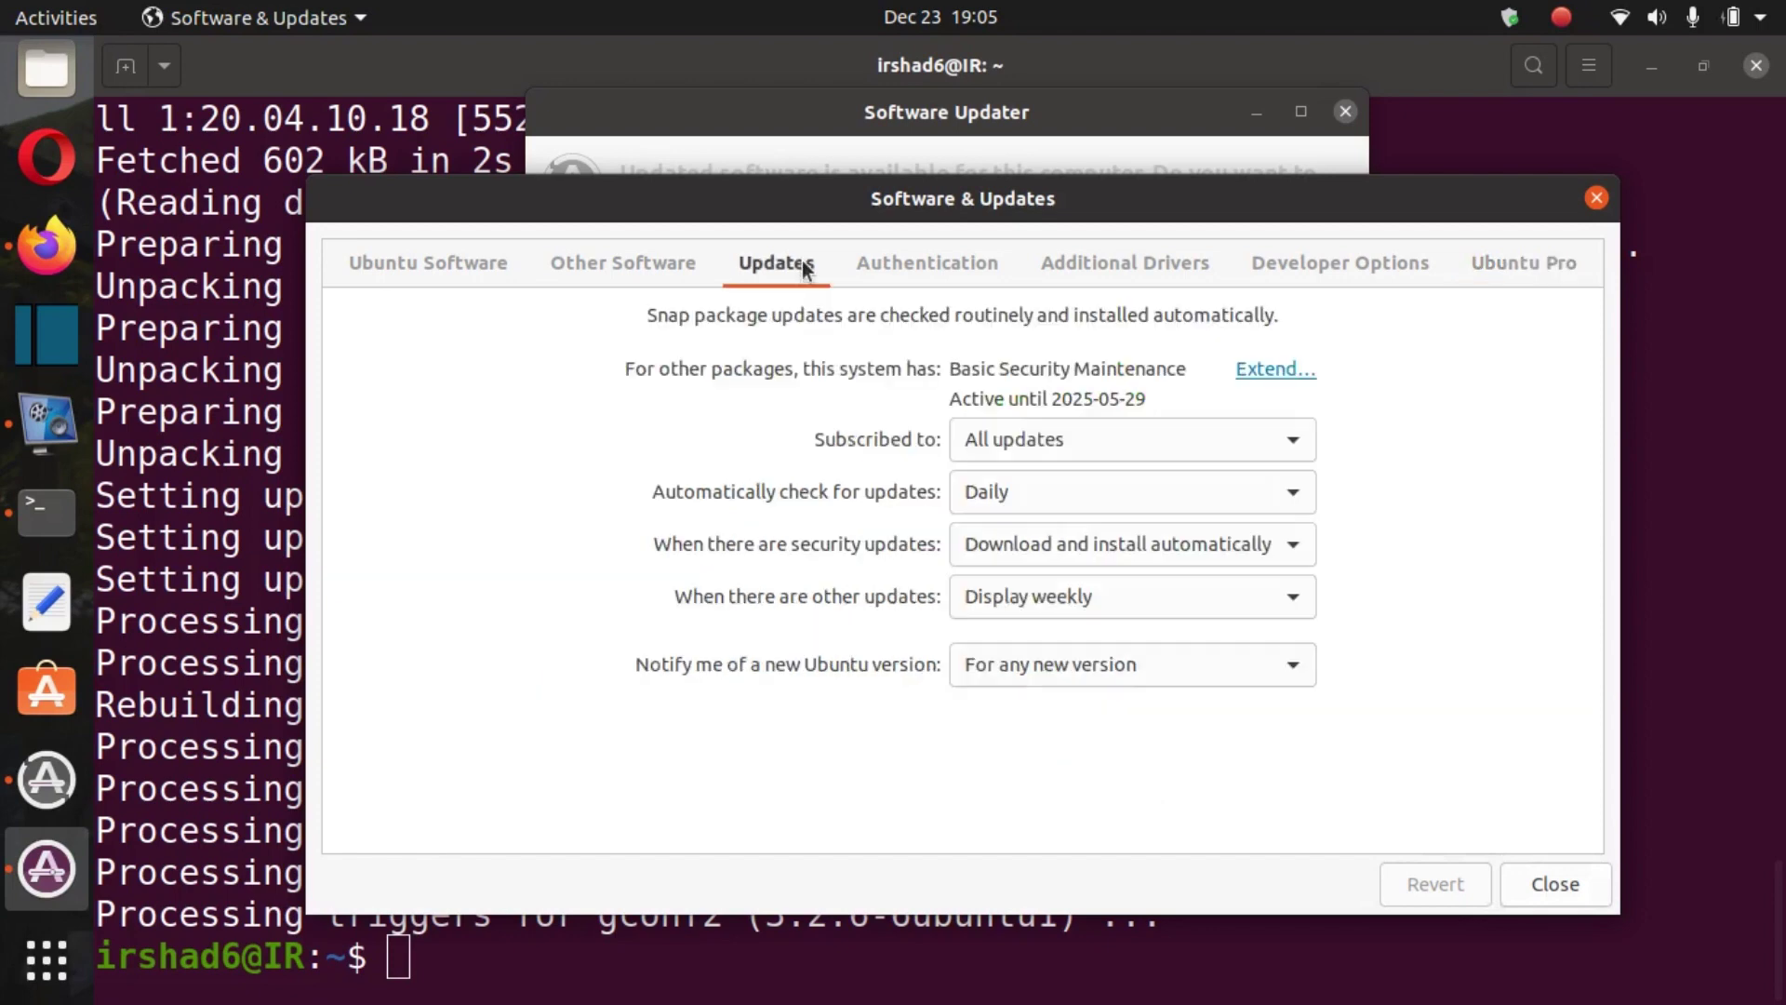
{"action": "left_click", "coordinate": [646, 277]}
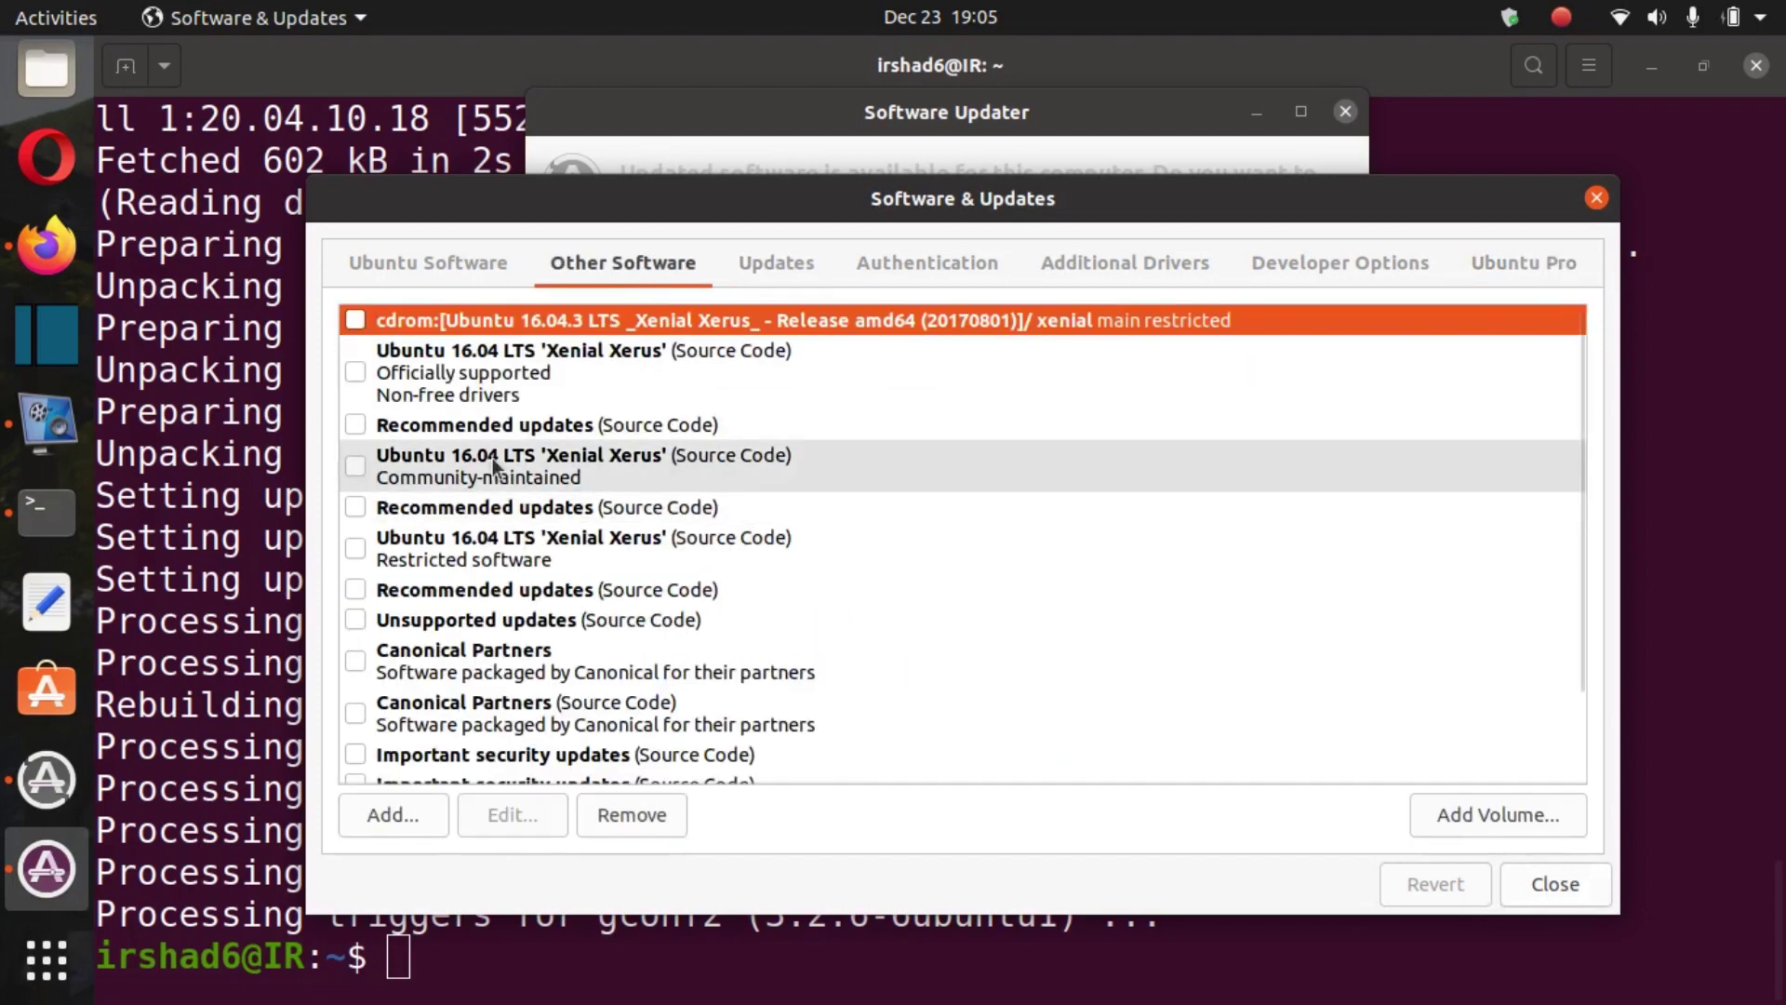
{"action": "left_click", "coordinate": [358, 270]}
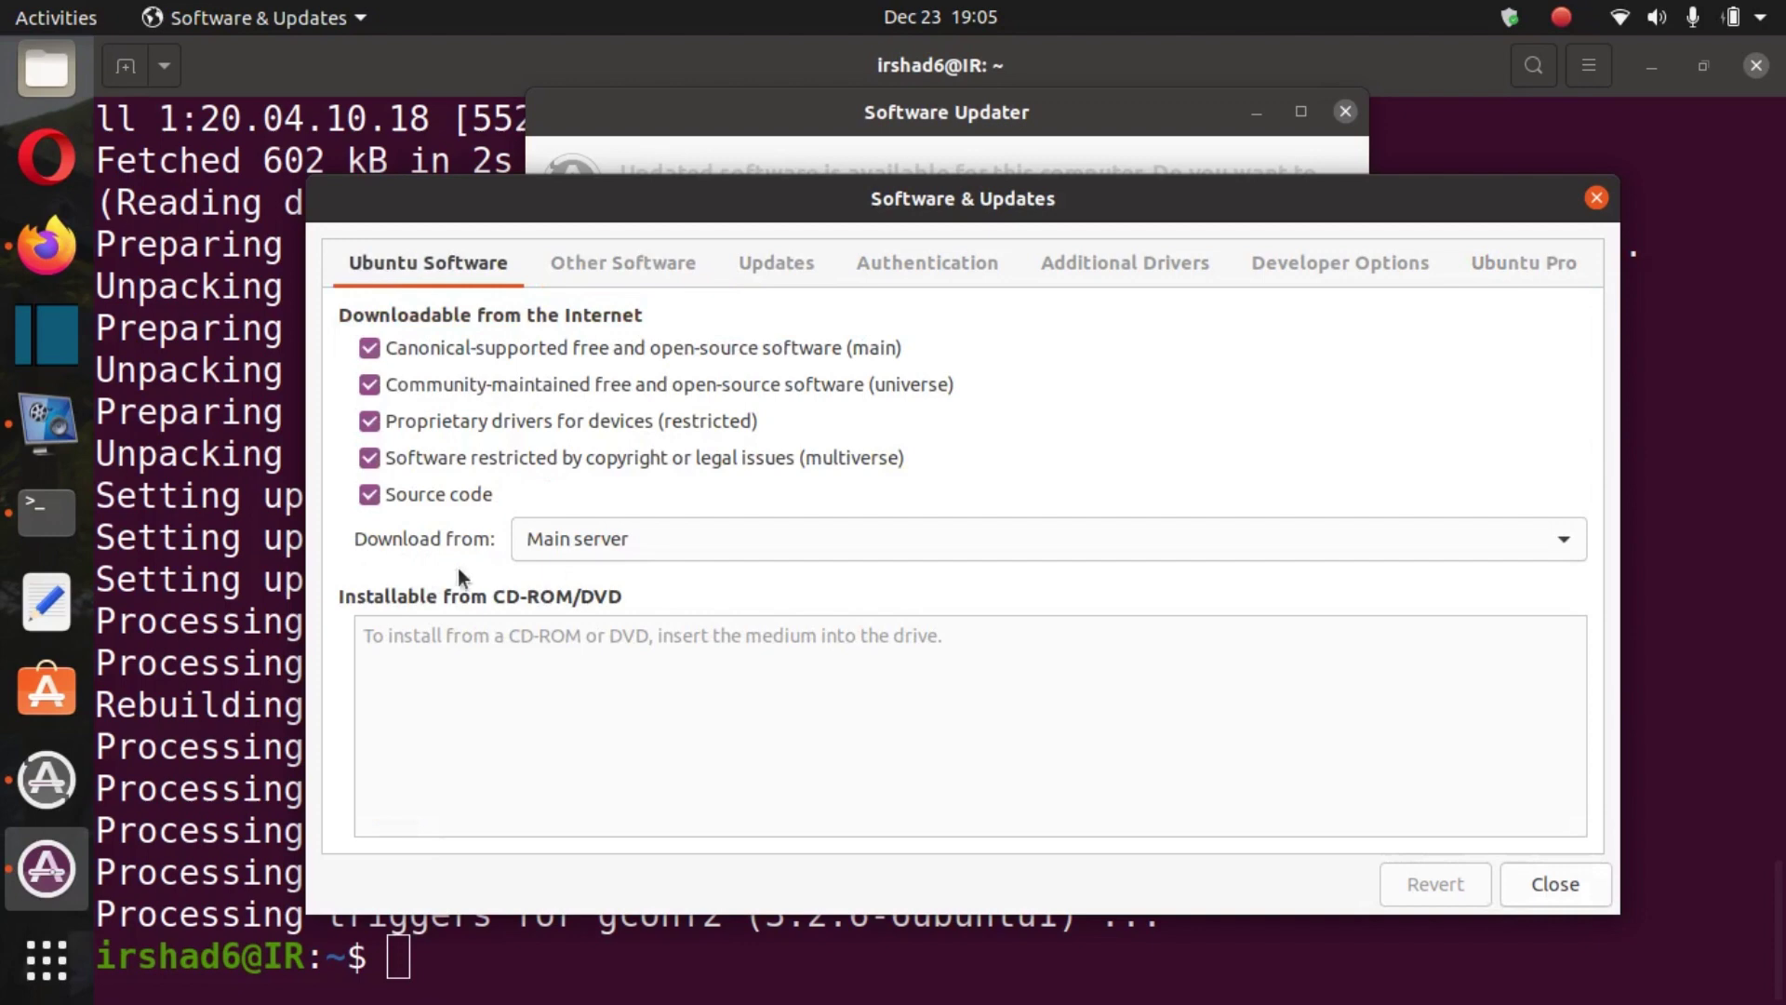
{"action": "left_click", "coordinate": [1554, 884]}
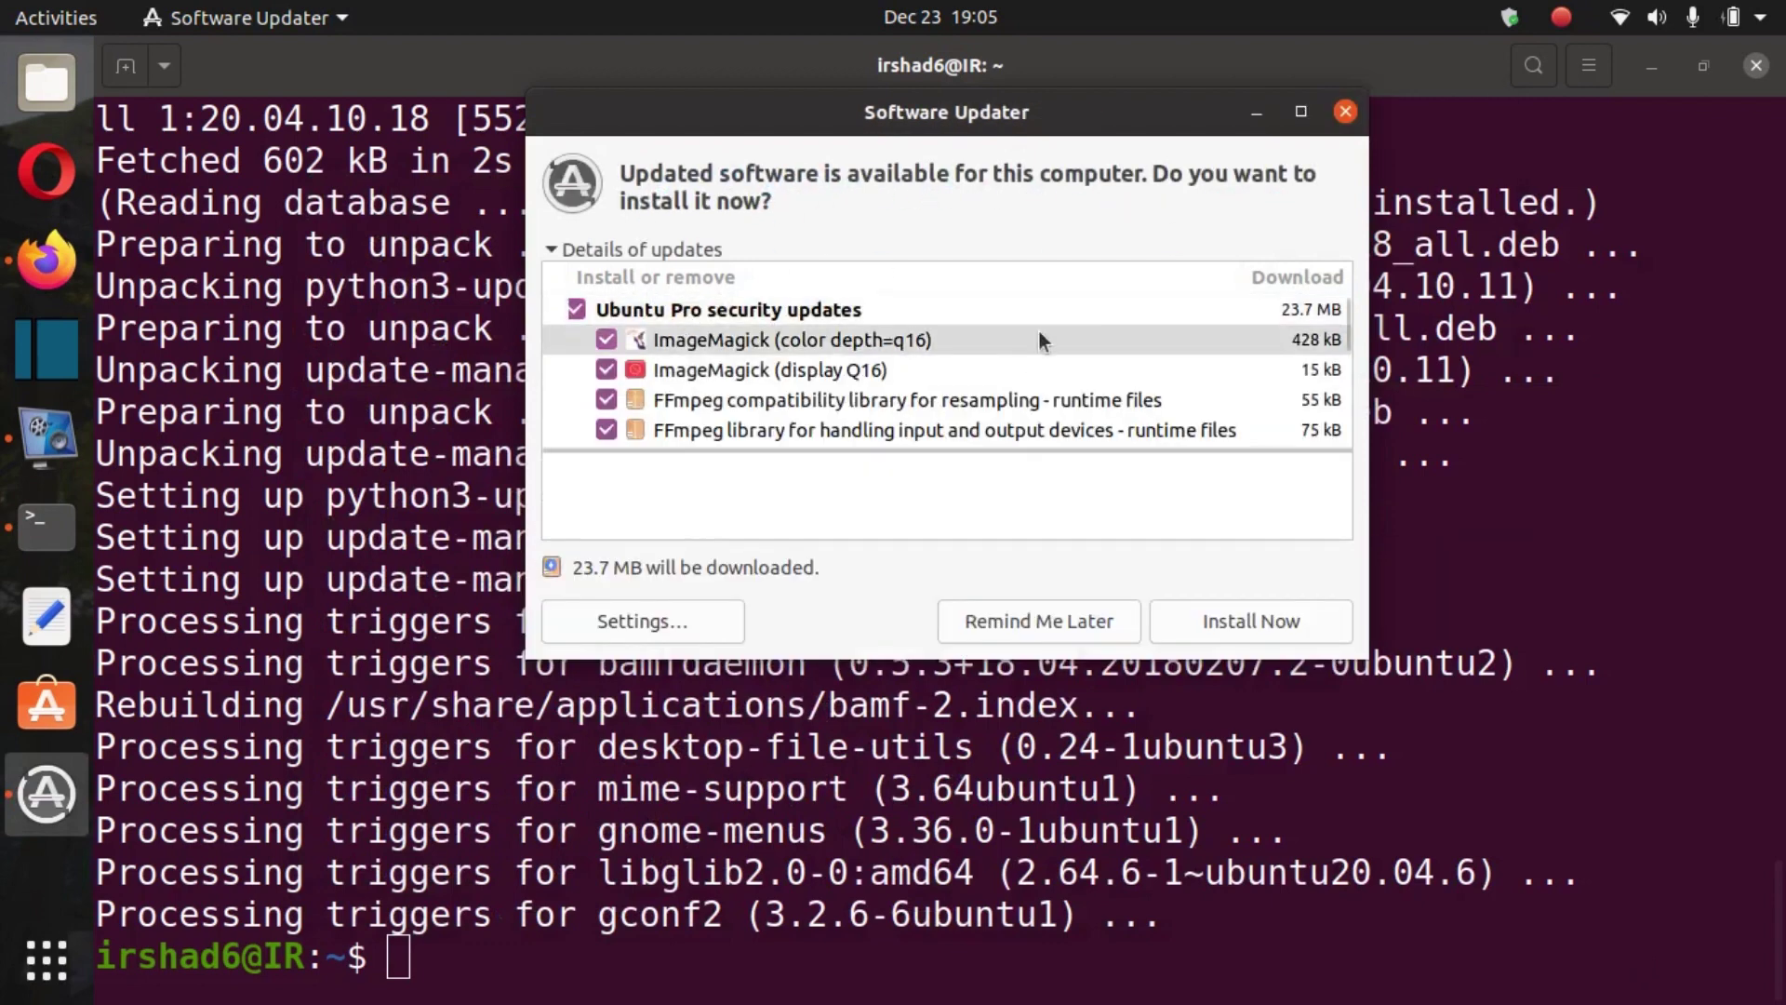
Review the 23.7 MB of ImageMagick and FFmpeg updates and install them.
{"action": "scroll", "coordinate": [852, 344], "scroll_direction": "down", "scroll_amount": 10}
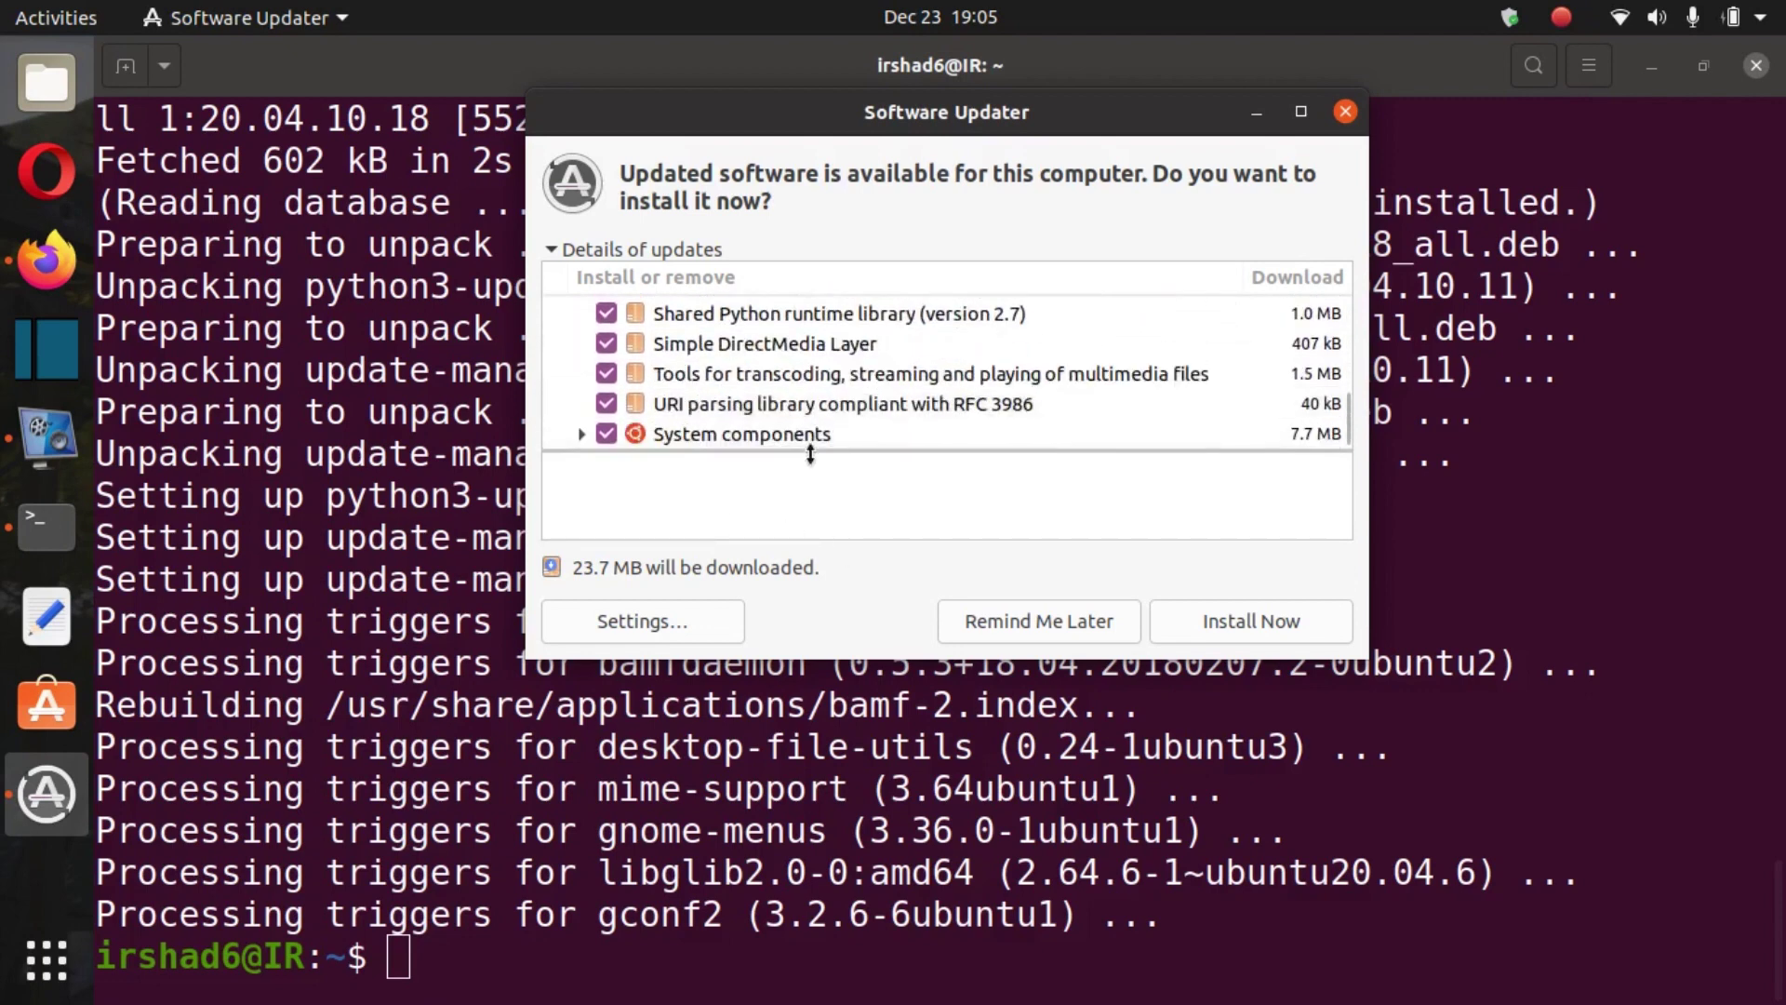
{"action": "scroll", "coordinate": [835, 370], "scroll_direction": "up", "scroll_amount": 10}
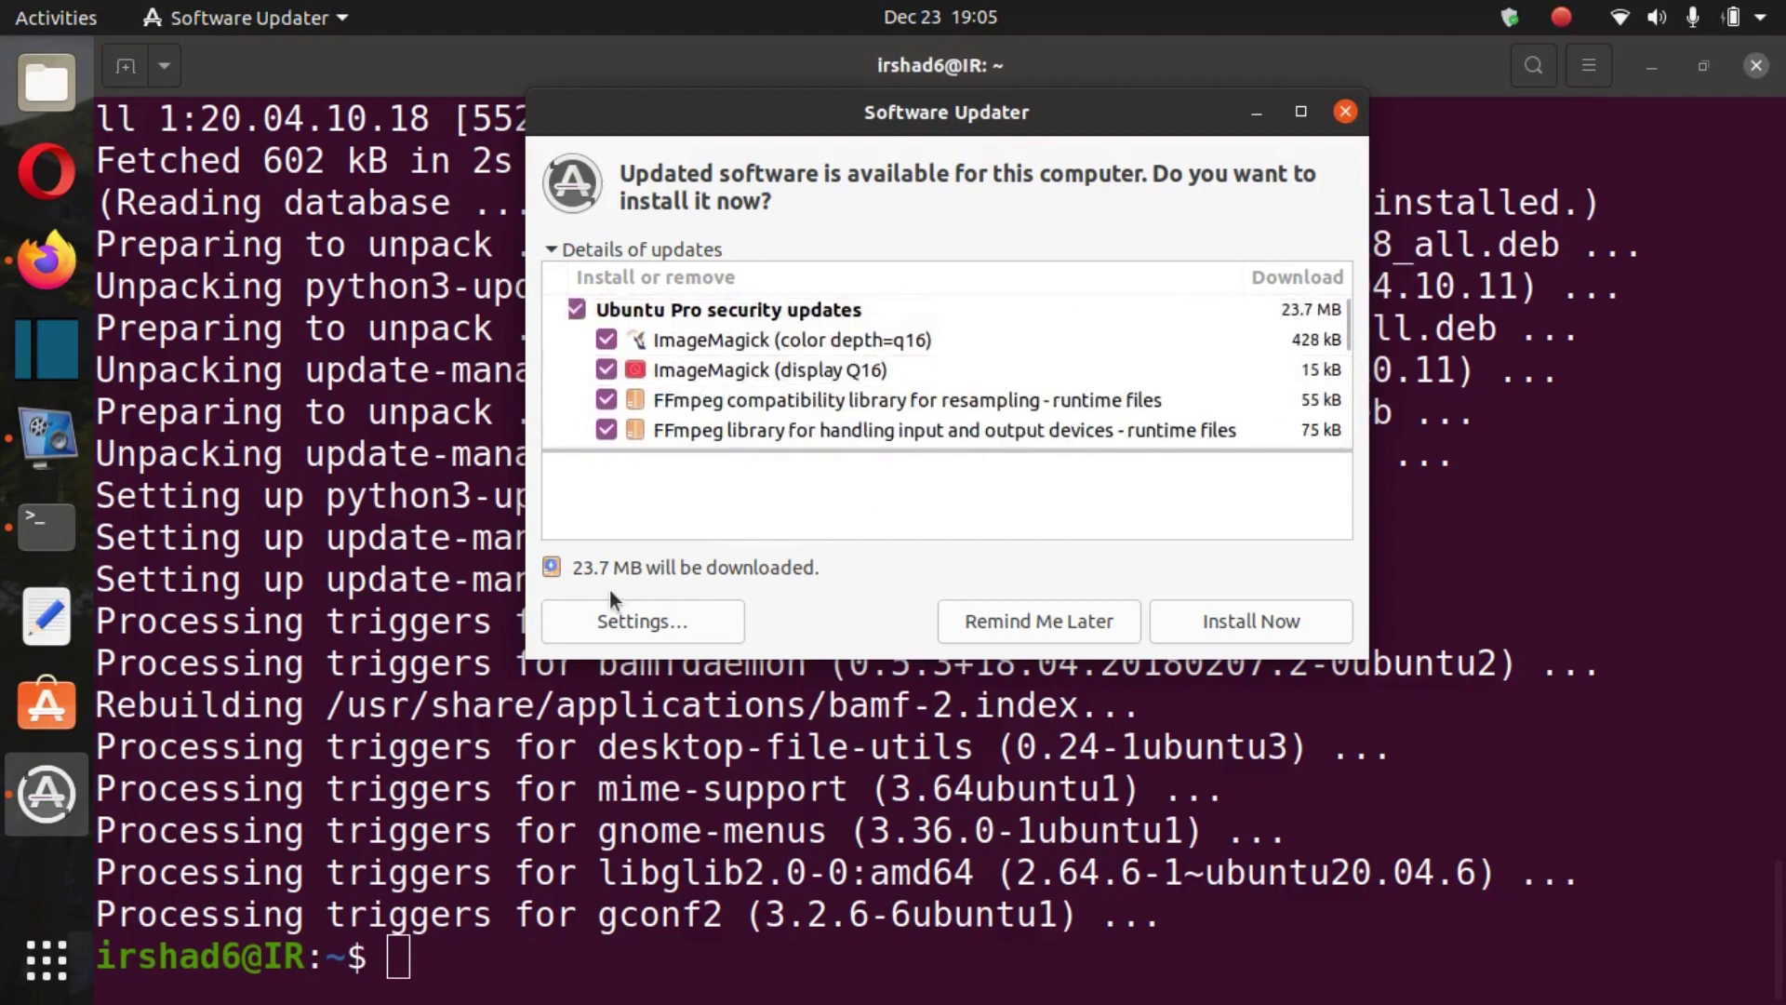
{"action": "left_click", "coordinate": [1263, 629]}
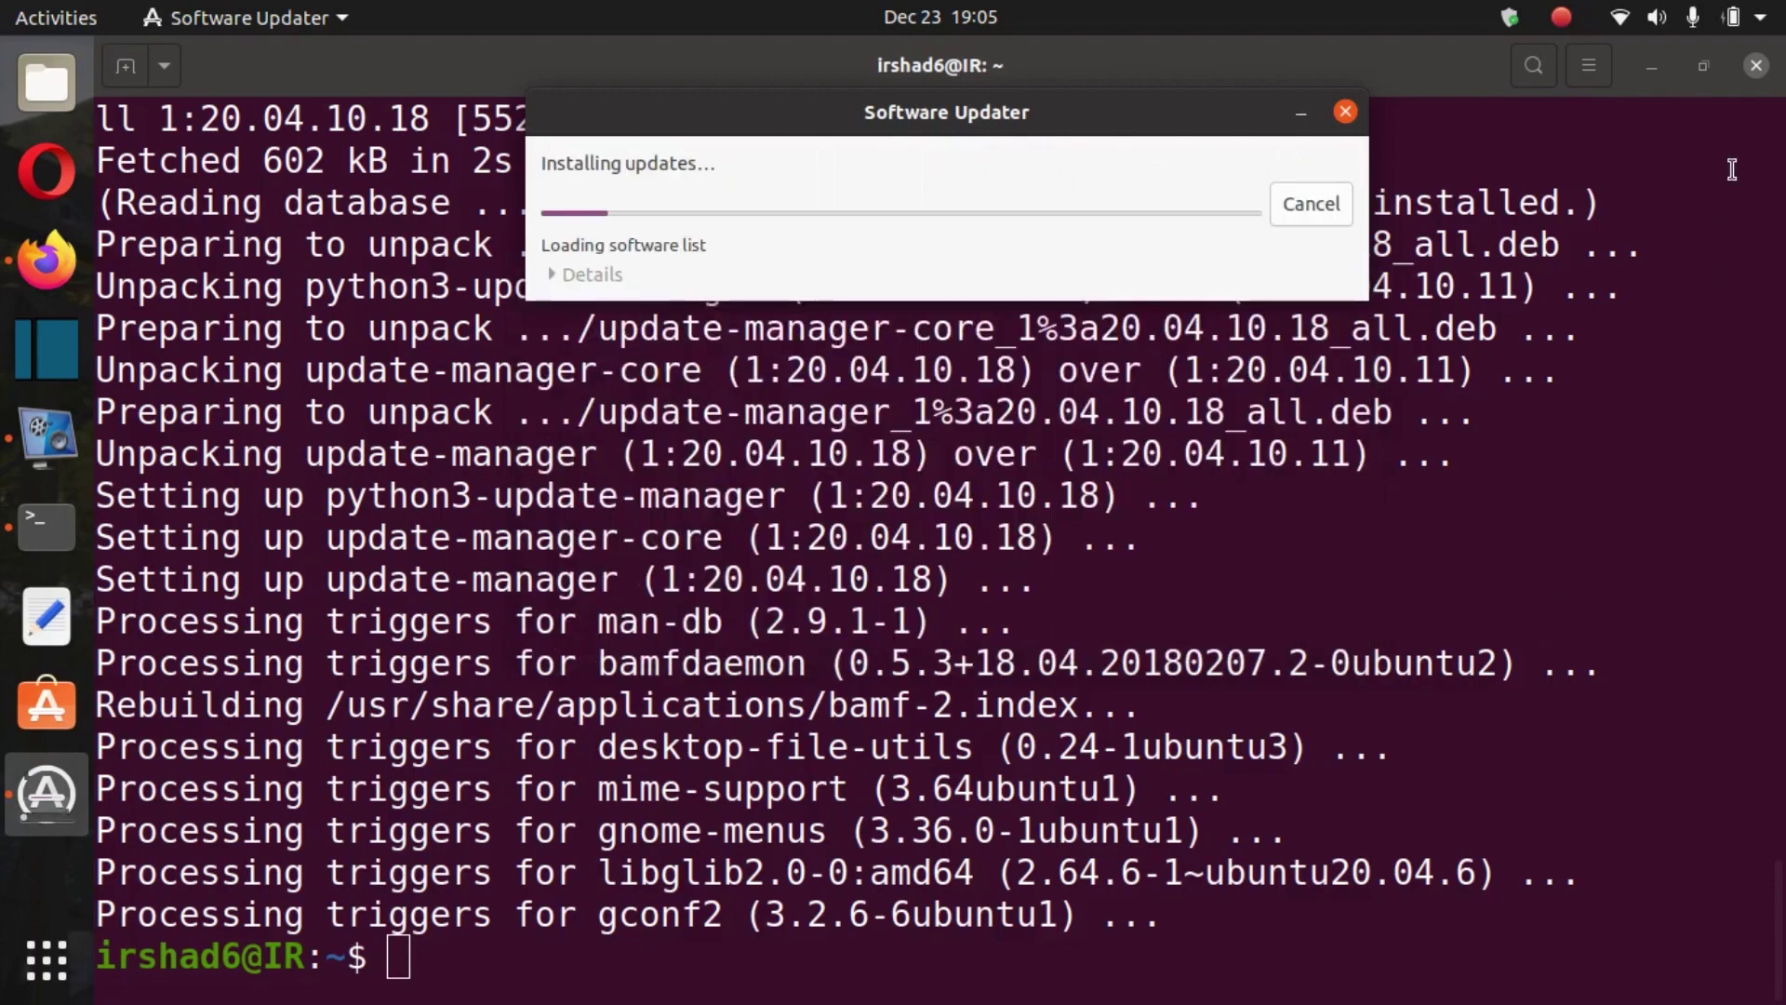
Minimize the terminal and let the update installation finish until the system is up to date.
{"action": "left_click", "coordinate": [1672, 67]}
{"action": "left_click", "coordinate": [1652, 67]}
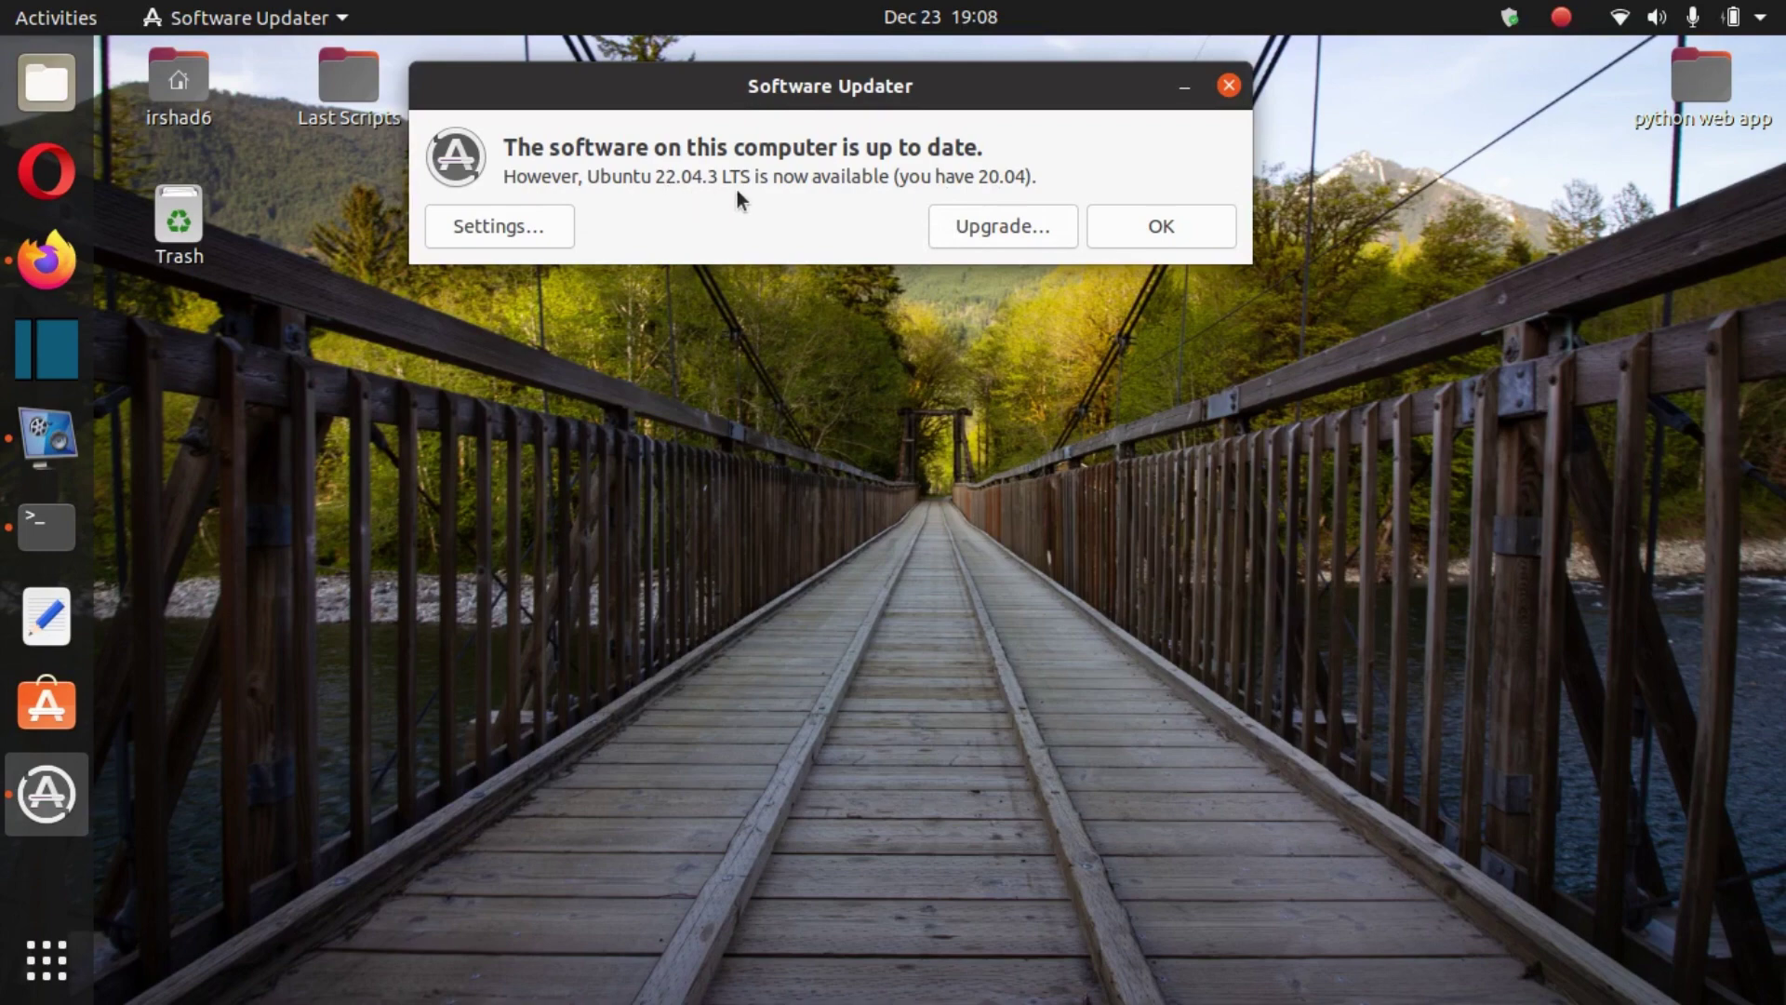
Start the upgrade to Ubuntu 22.04 and authenticate with the account password.
{"action": "left_click", "coordinate": [991, 238]}
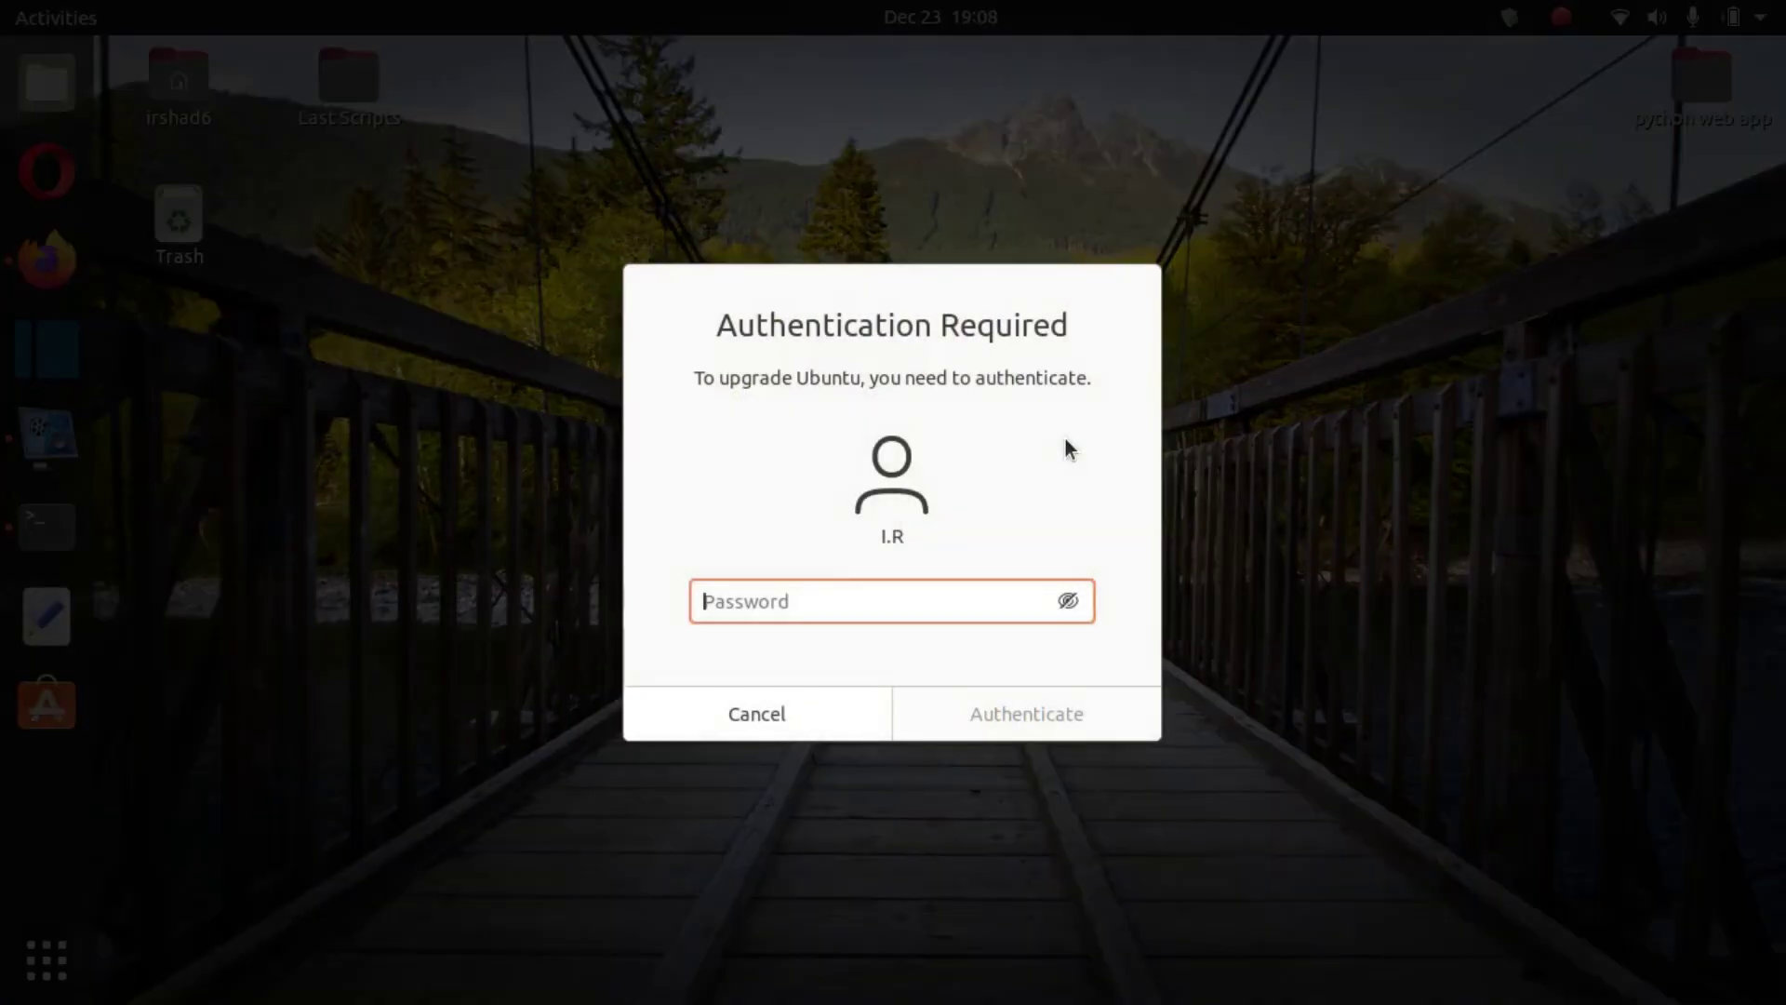
{"action": "type", "text": "****"}
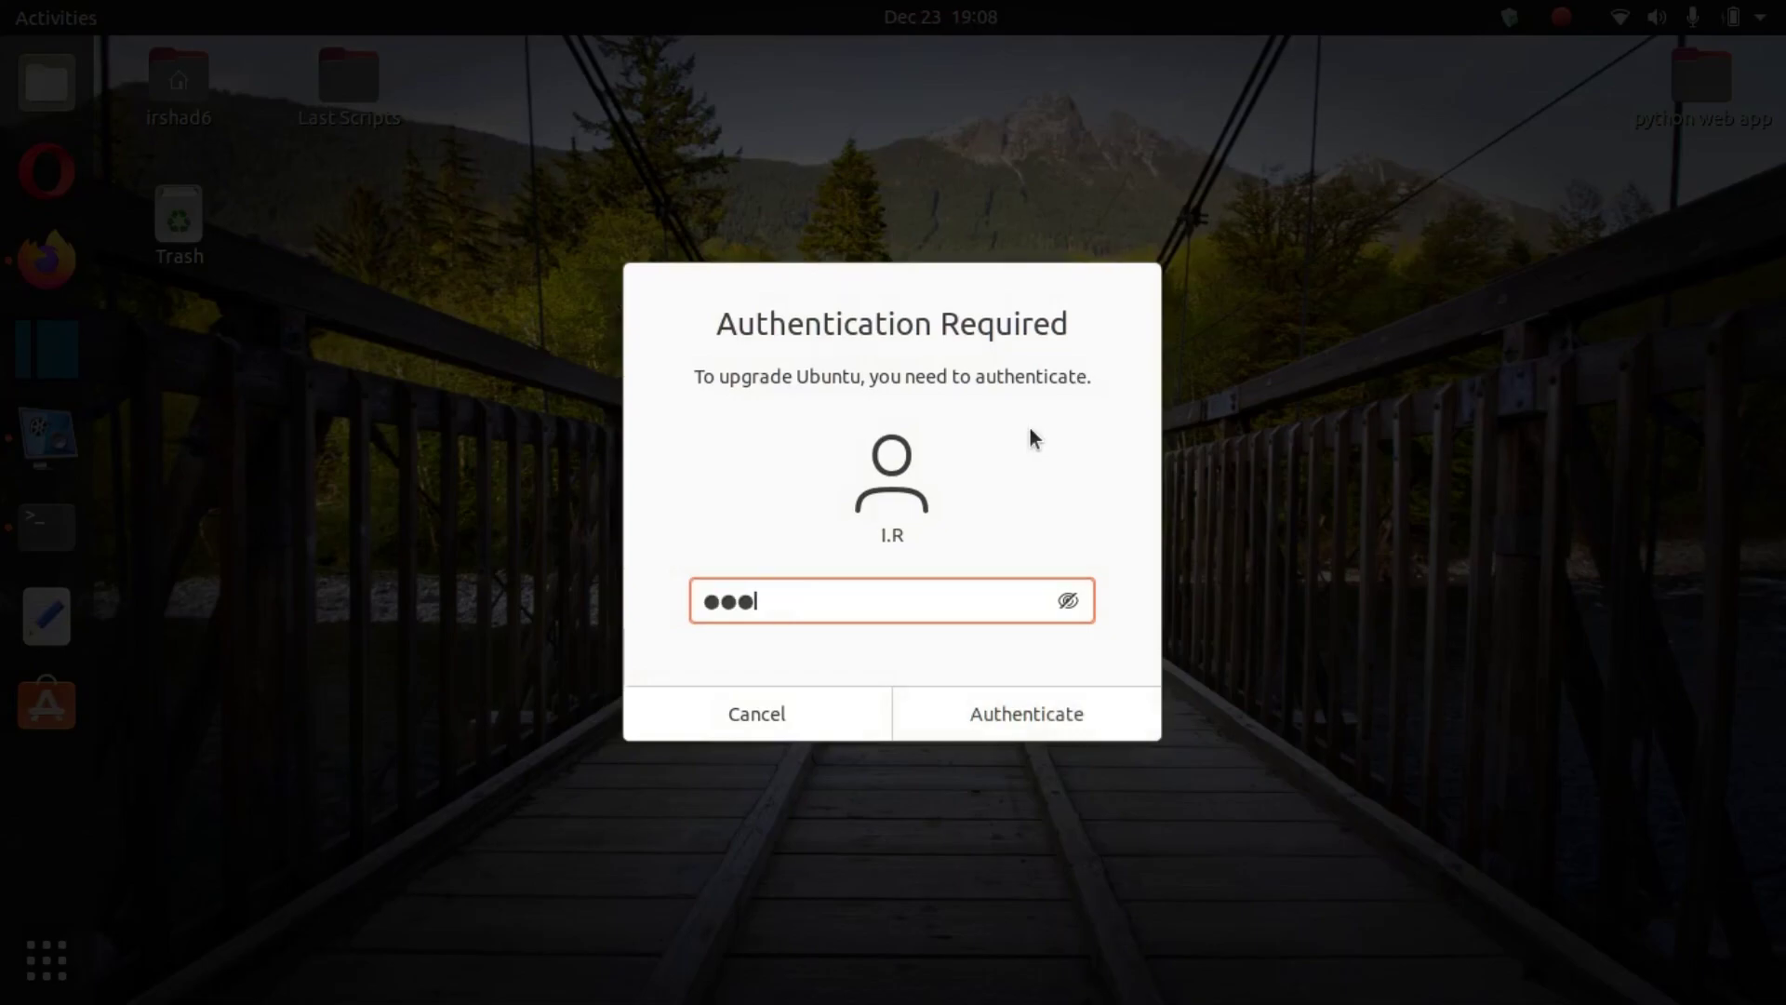
{"action": "key", "text": "Return"}
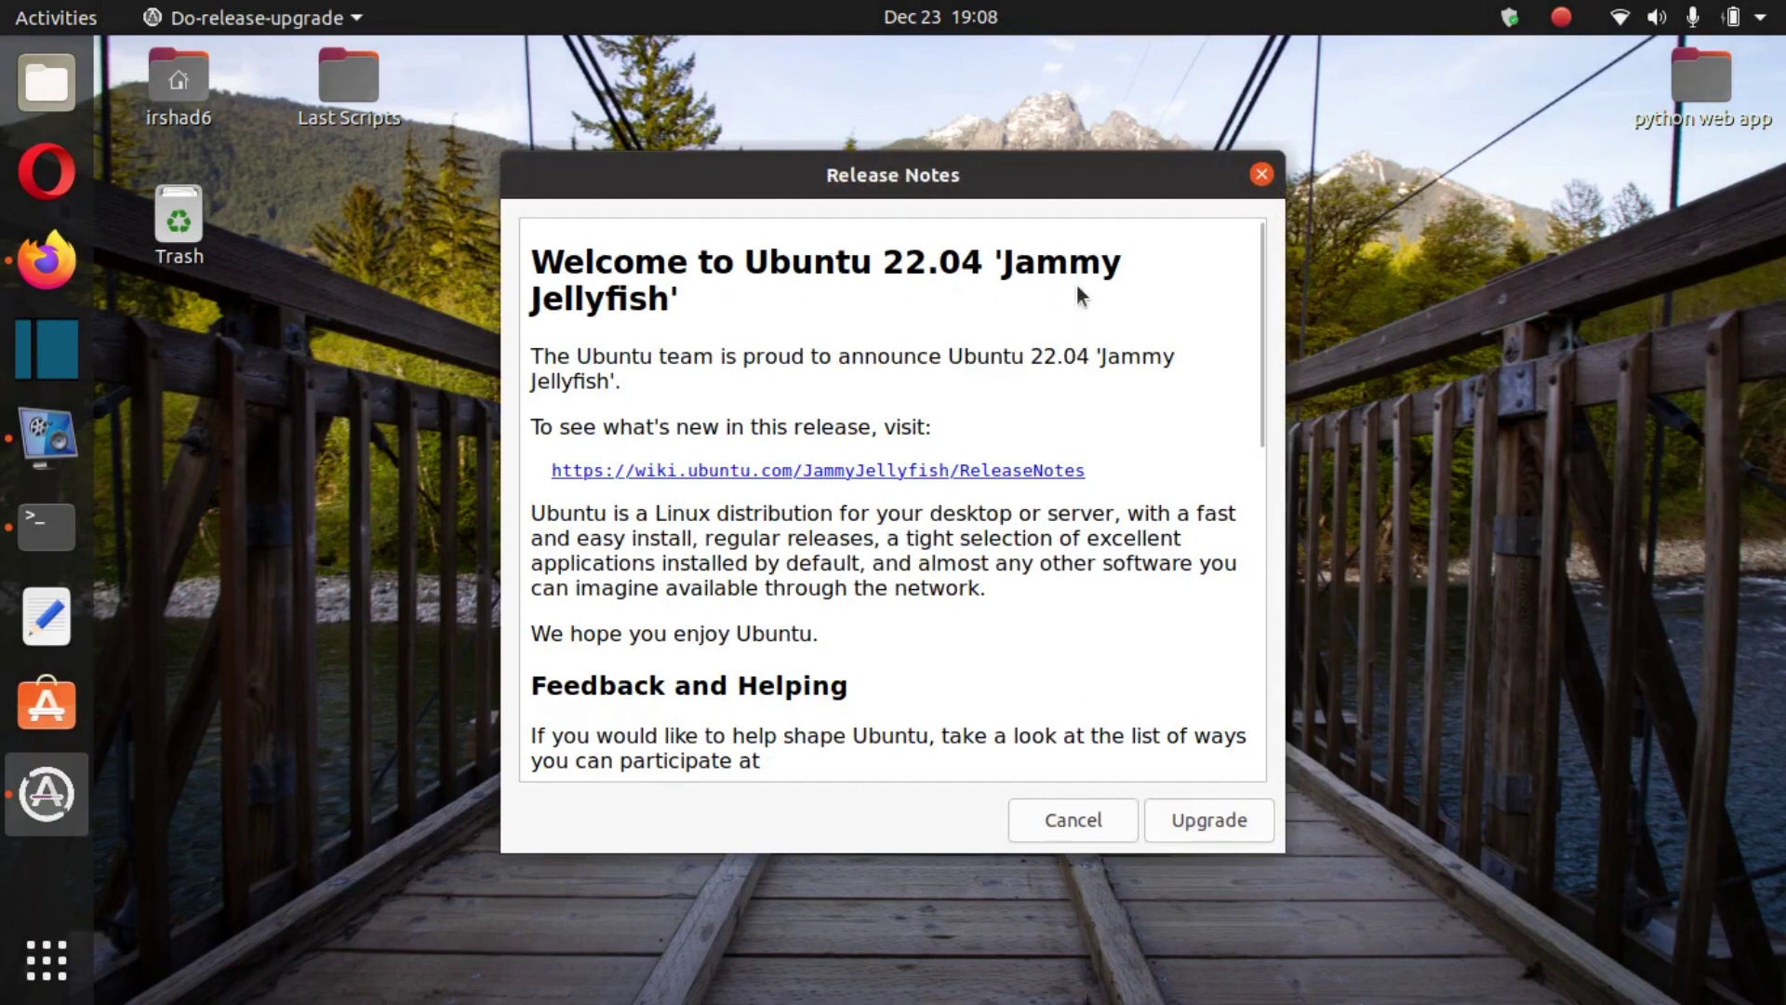
Read through the Jammy Jellyfish release notes and confirm the upgrade.
{"action": "scroll", "coordinate": [1079, 358], "scroll_direction": "down", "scroll_amount": 15}
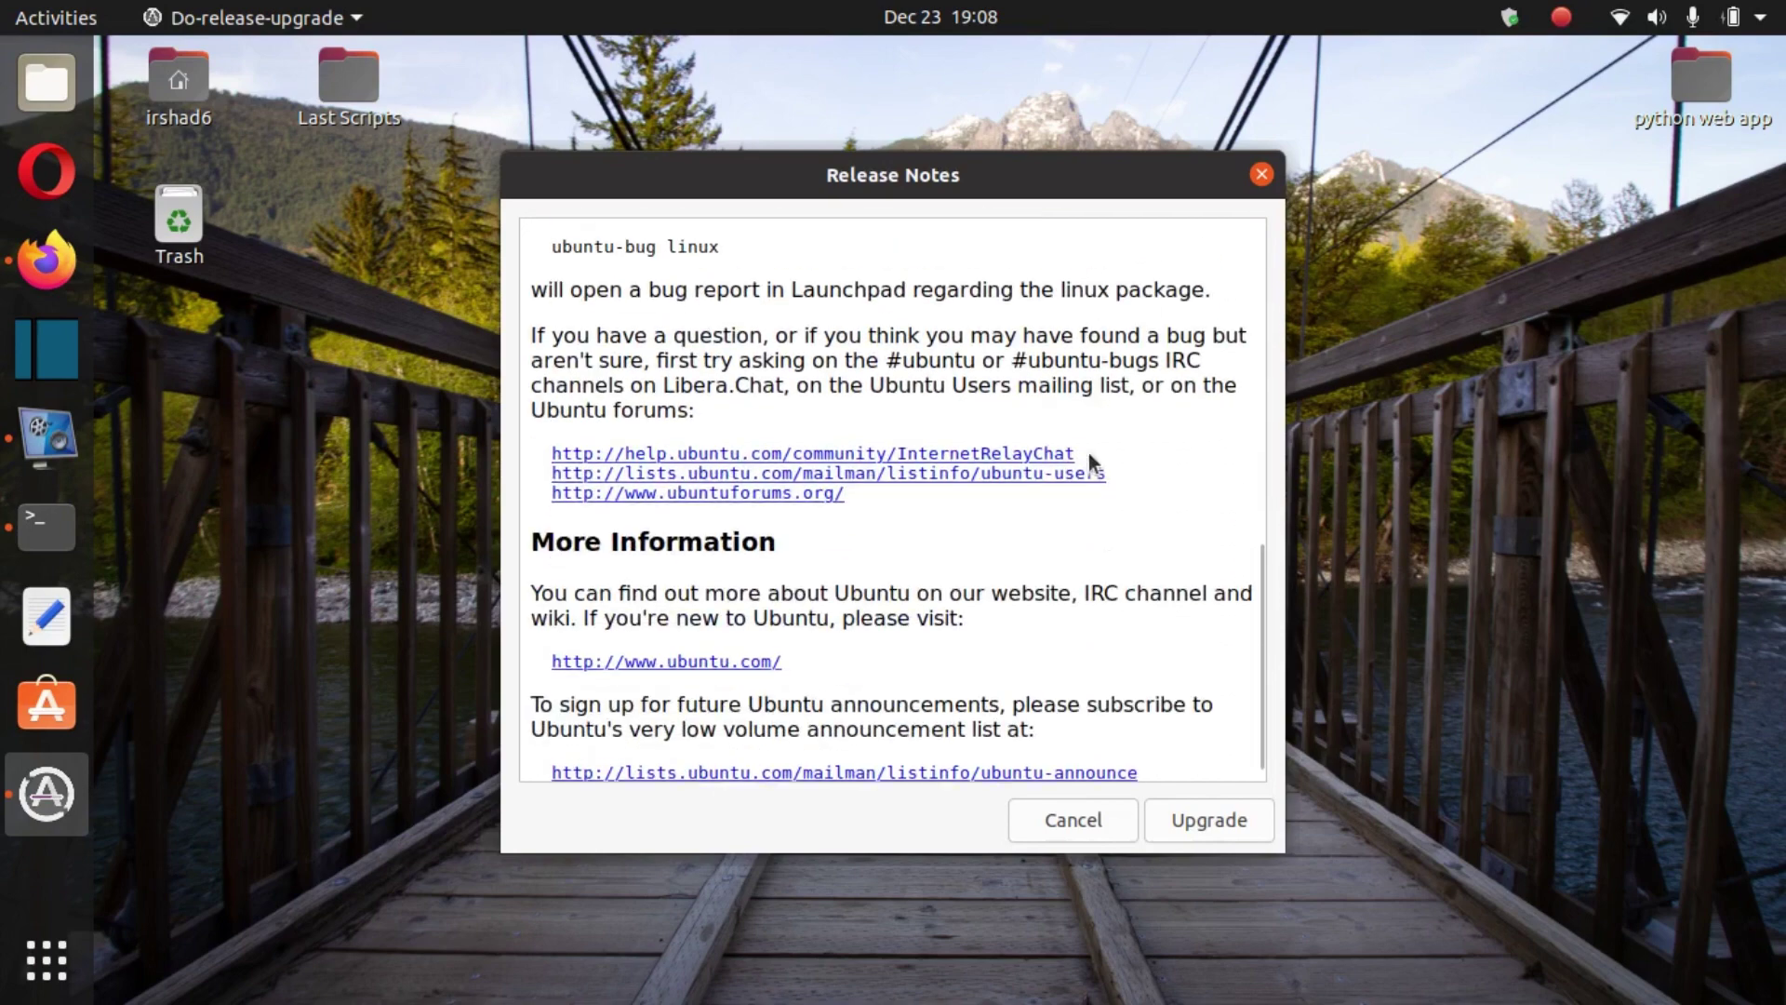
{"action": "left_click", "coordinate": [1176, 823]}
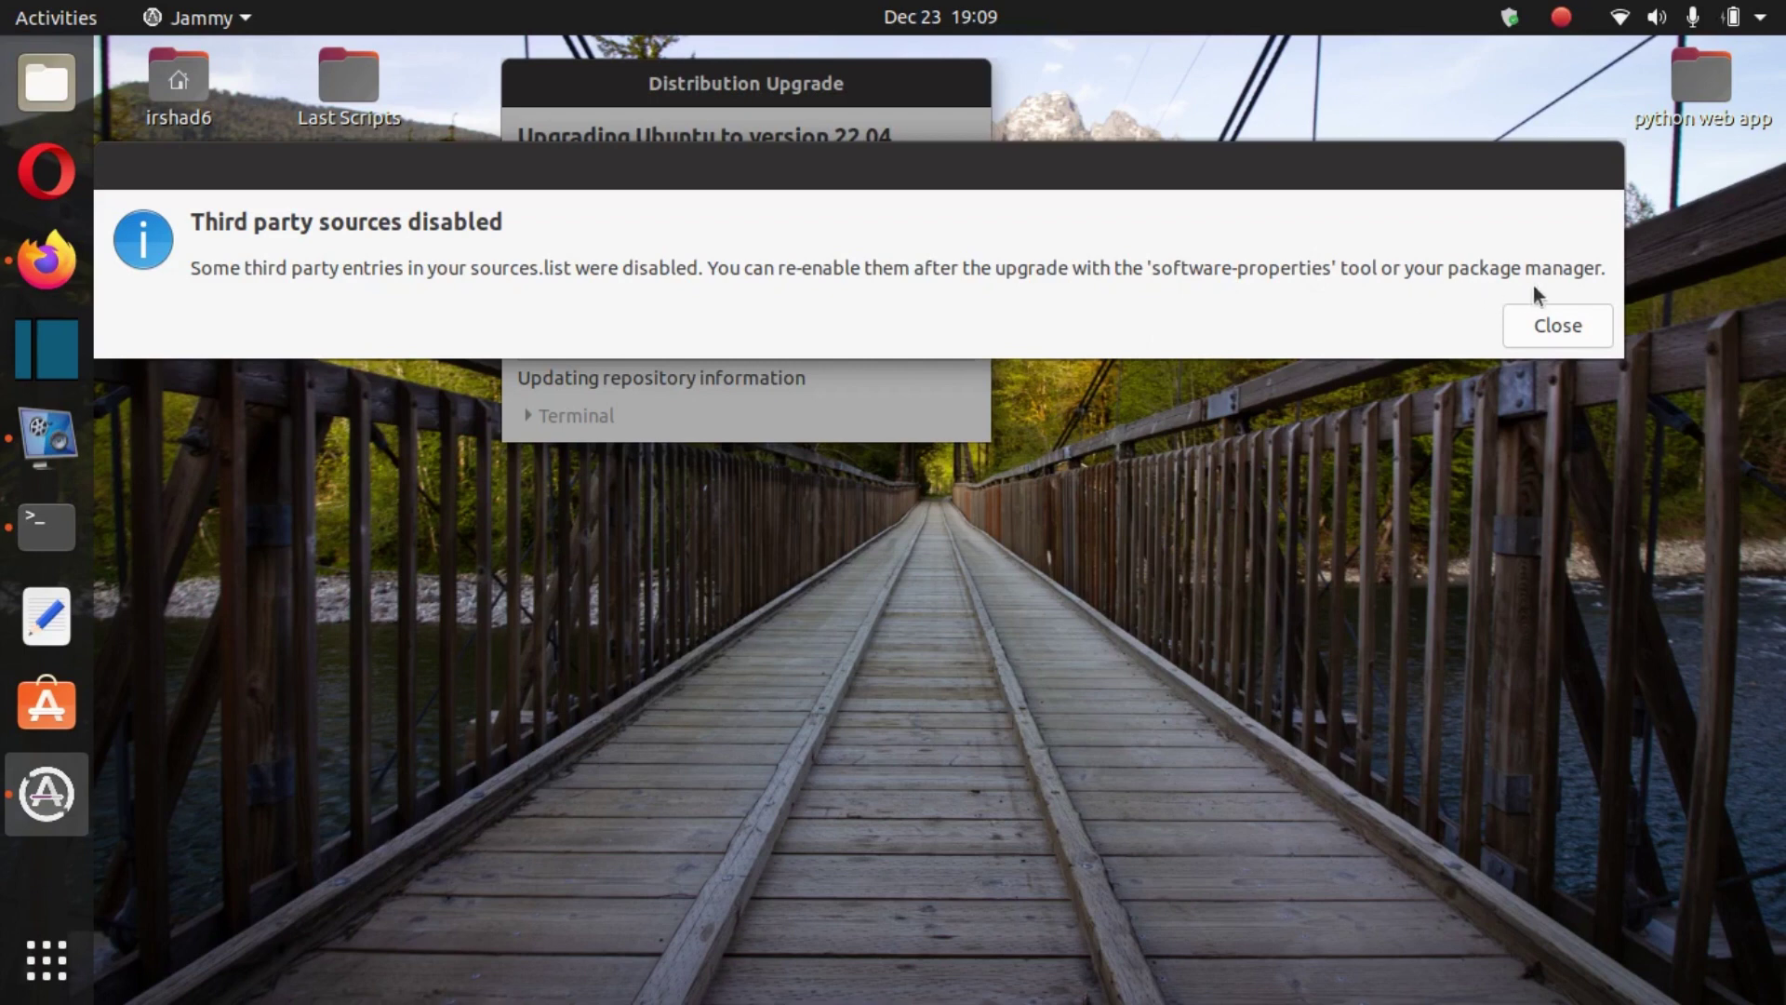
Dismiss the 'Third party sources disabled' notice.
{"action": "left_click", "coordinate": [1576, 327]}
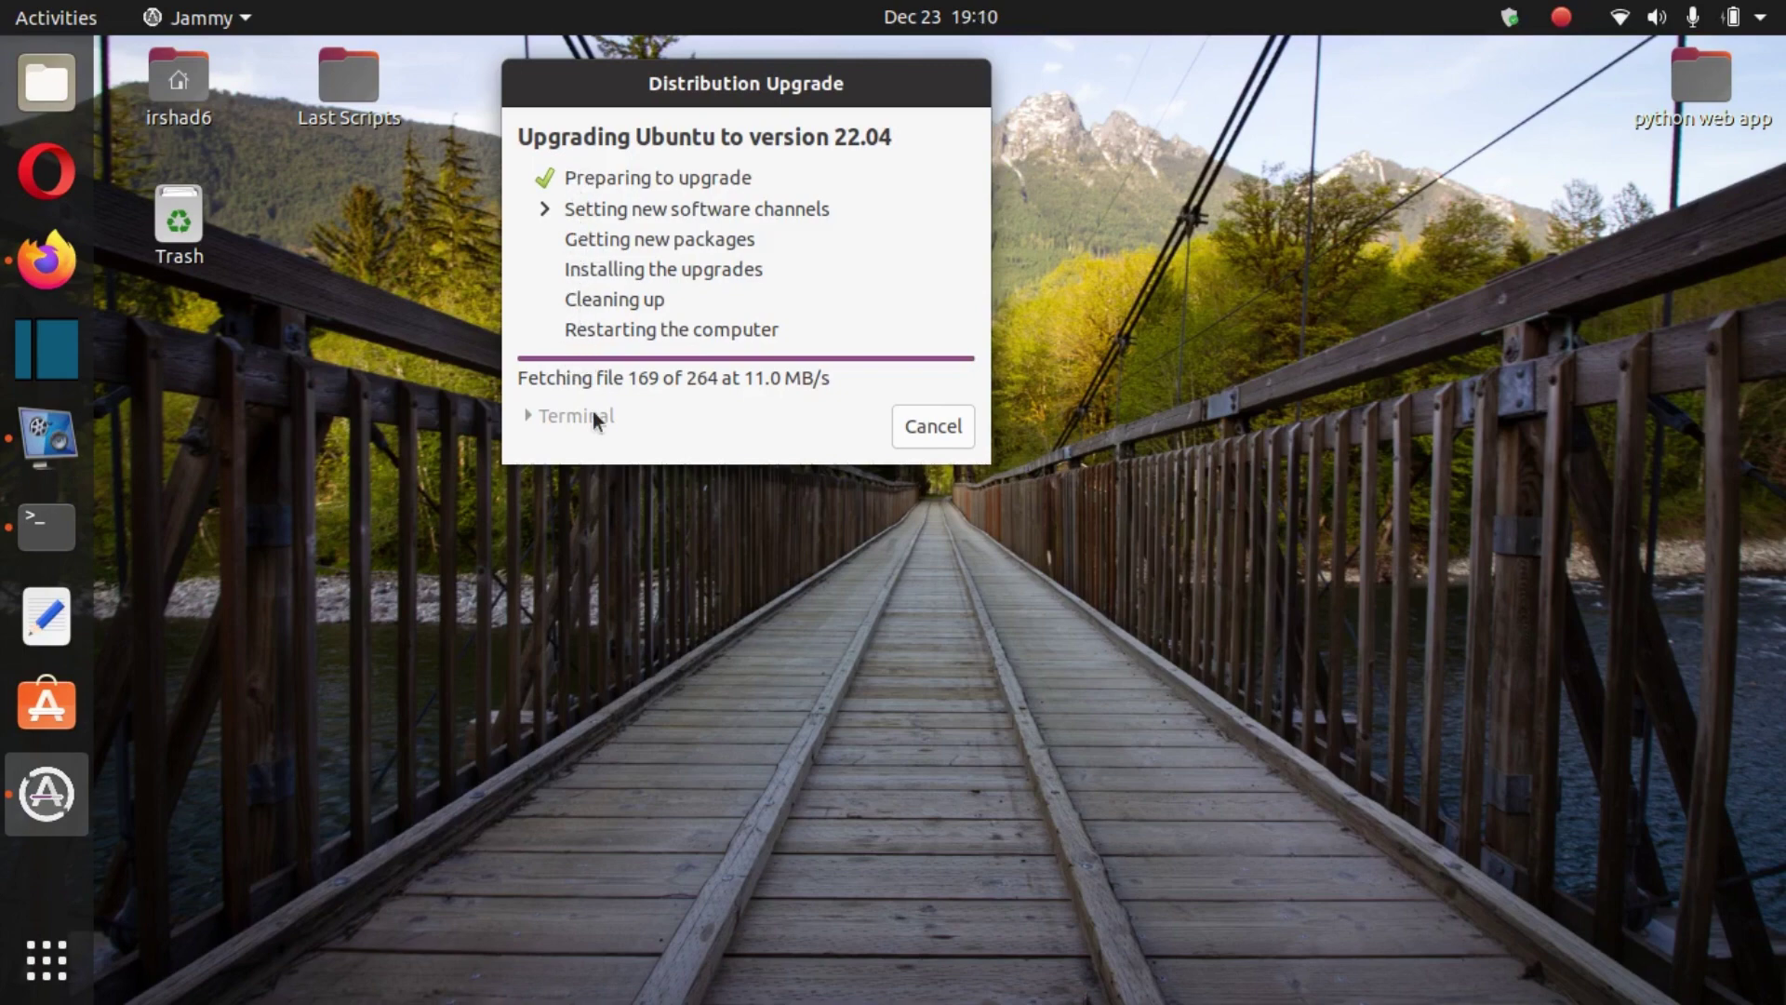
While the upgrade keeps downloading, bring the Terminal with the update-manager 1:20.04.10.18 output to the front.
{"action": "left_click", "coordinate": [61, 528]}
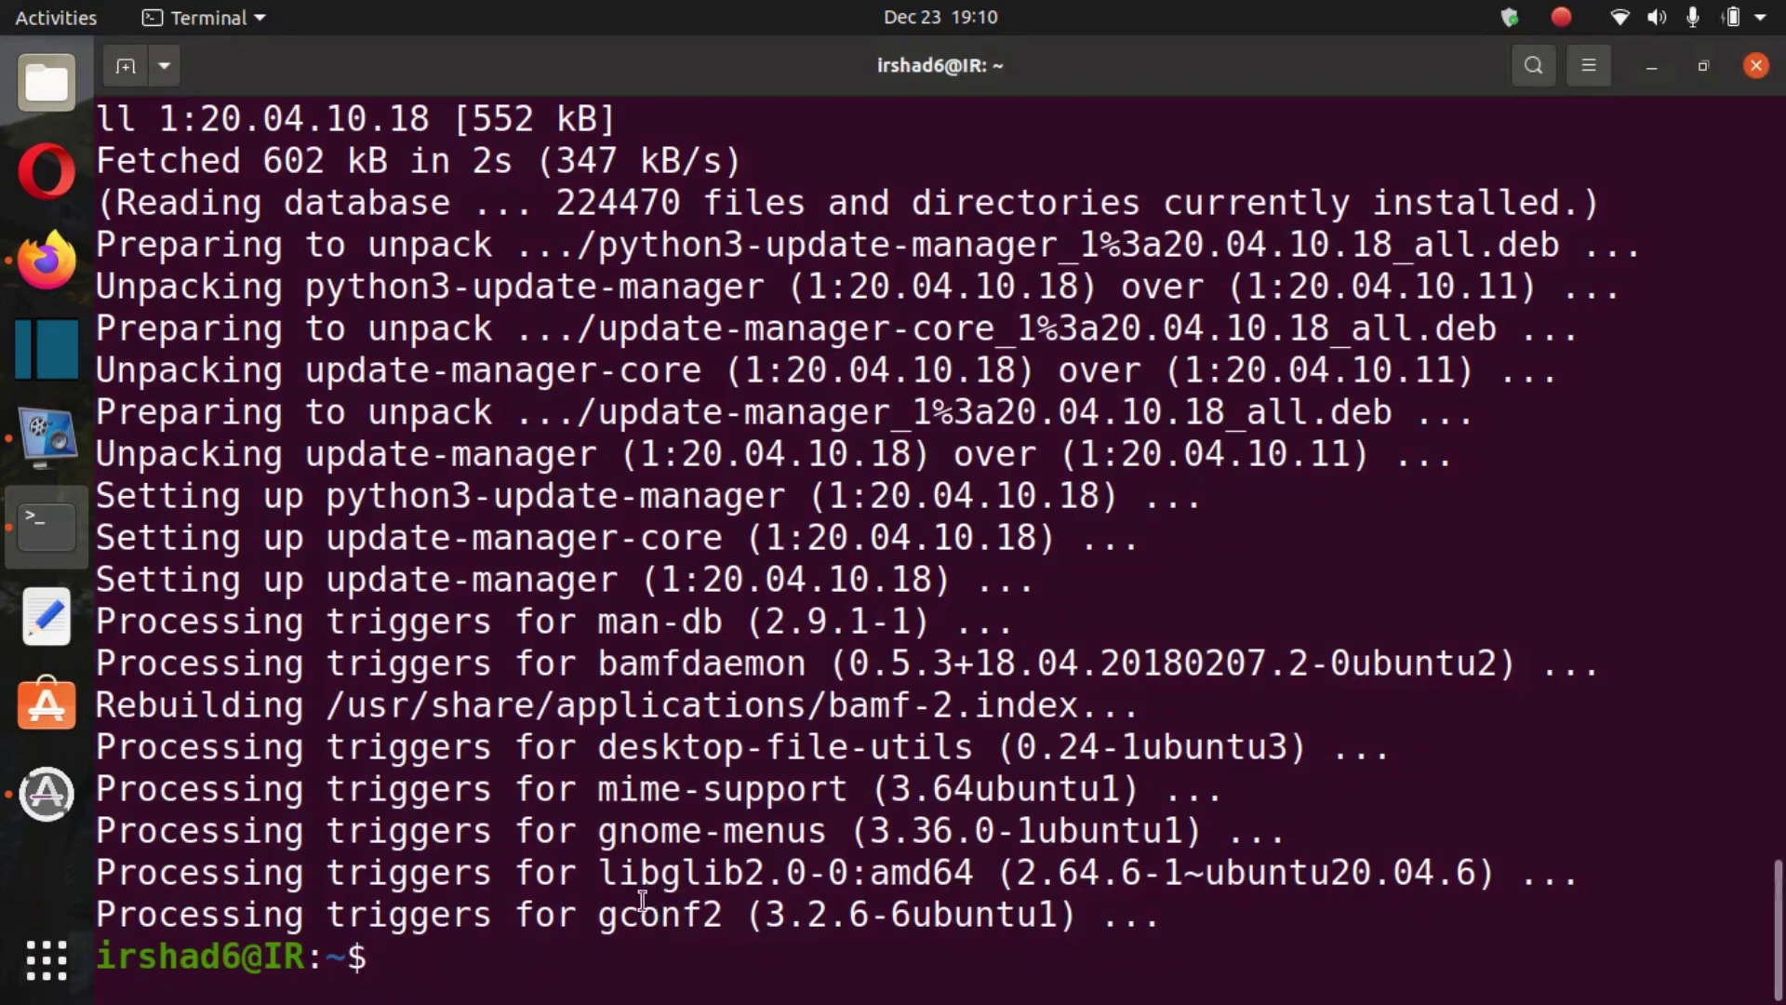
Clear the screen and type 'sudo apt-get install update && apt-get install upgrade', briefly checking the upgrade window.
{"action": "type", "text": "sudo"}
{"action": "key", "text": "ctrl+l"}
{"action": "type", "text": "apt-gt"}
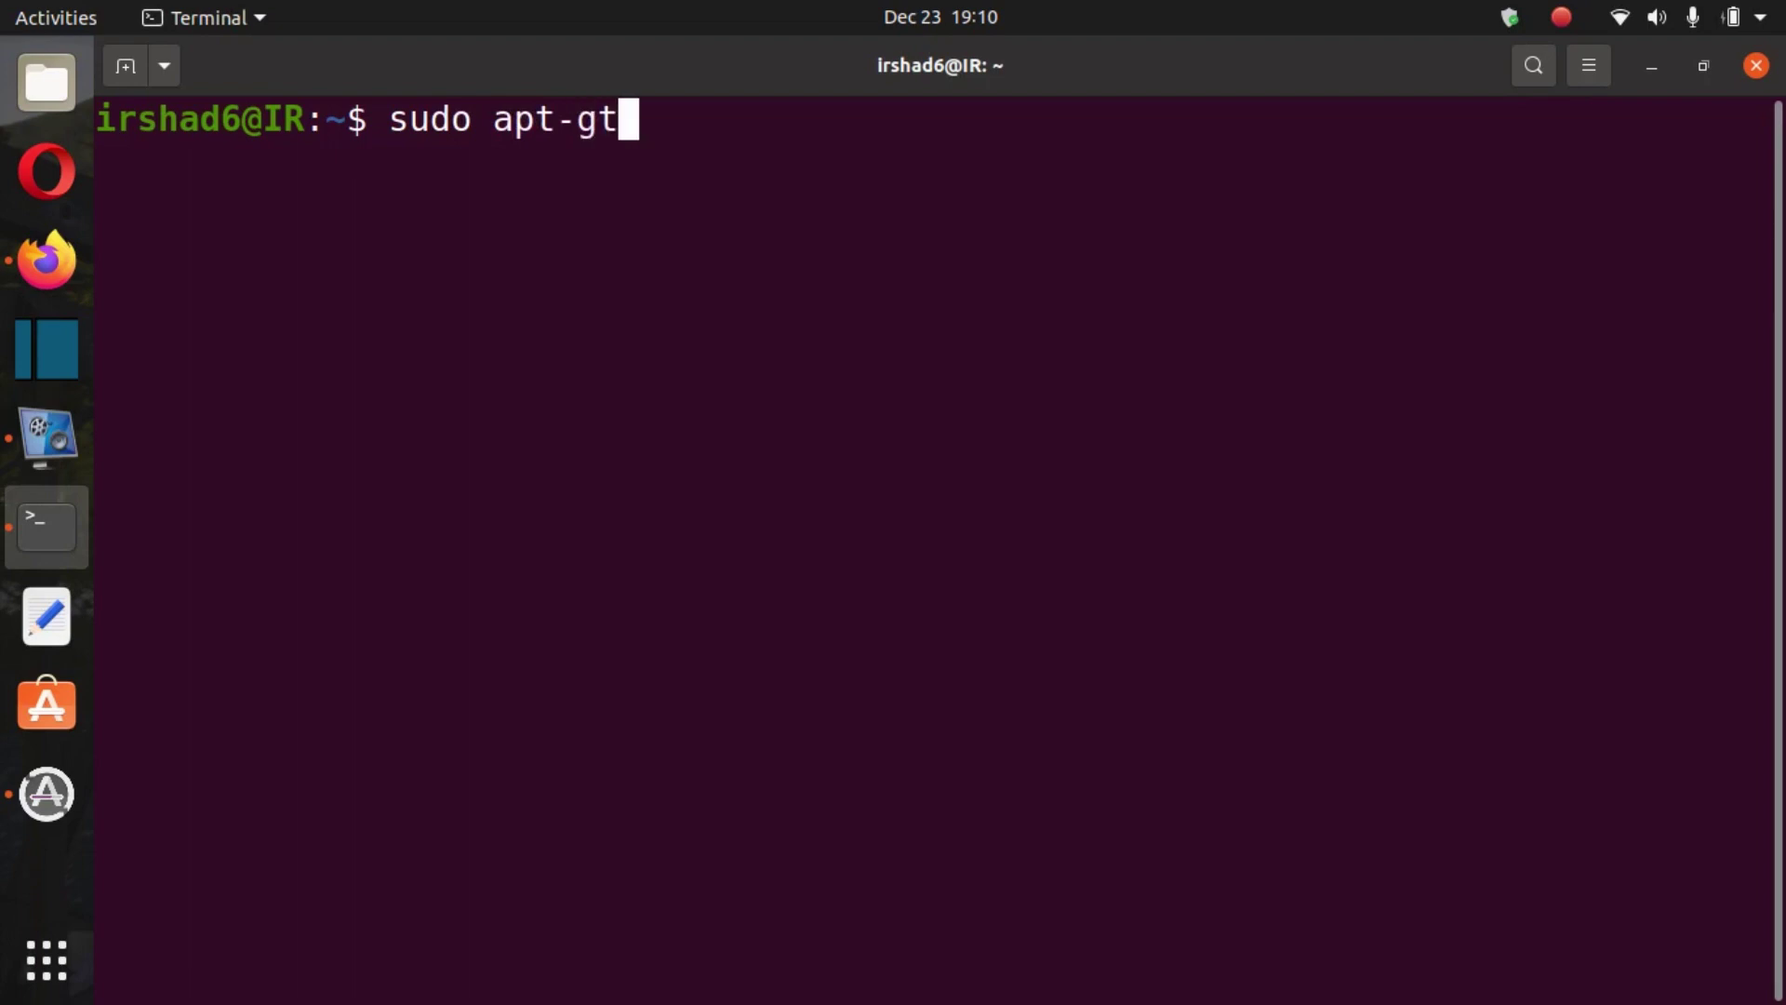
{"action": "key", "text": "BackSpace"}
{"action": "key", "text": "BackSpace"}
{"action": "key", "text": "BackSpace"}
{"action": "type", "text": "e"}
{"action": "key", "text": "BackSpace"}
{"action": "type", "text": "get install "}
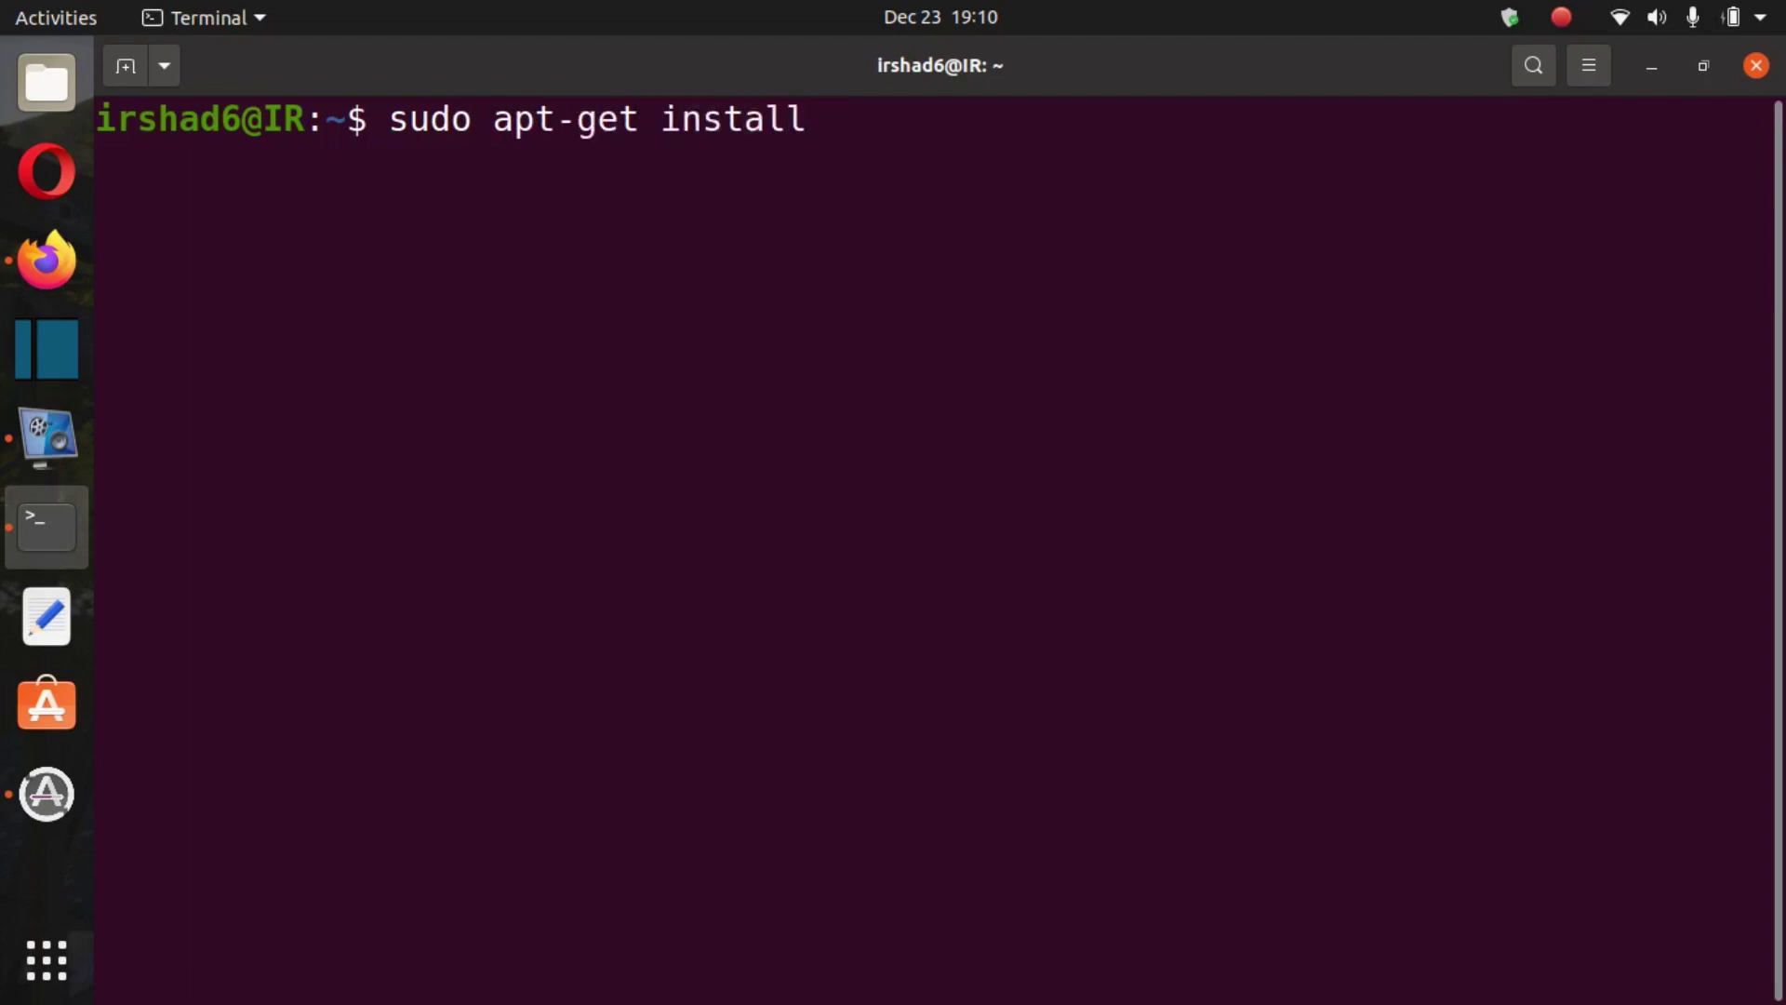
{"action": "type", "text": "update"}
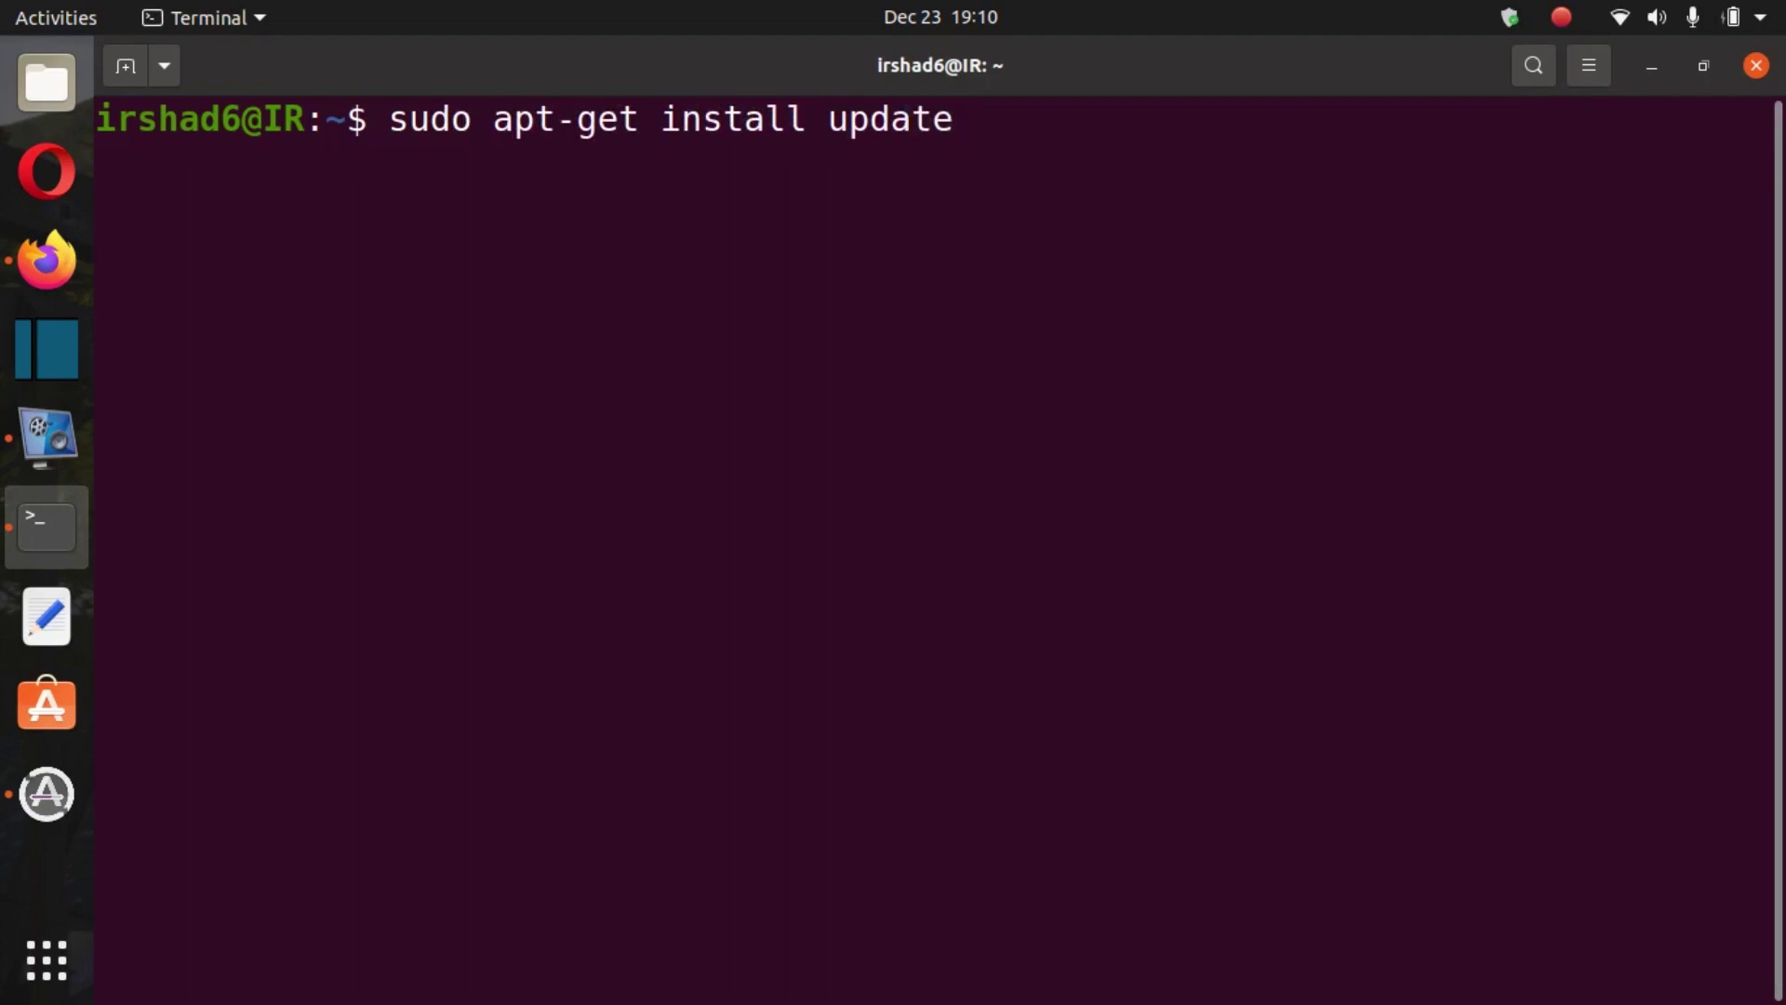
{"action": "type", "text": " && "}
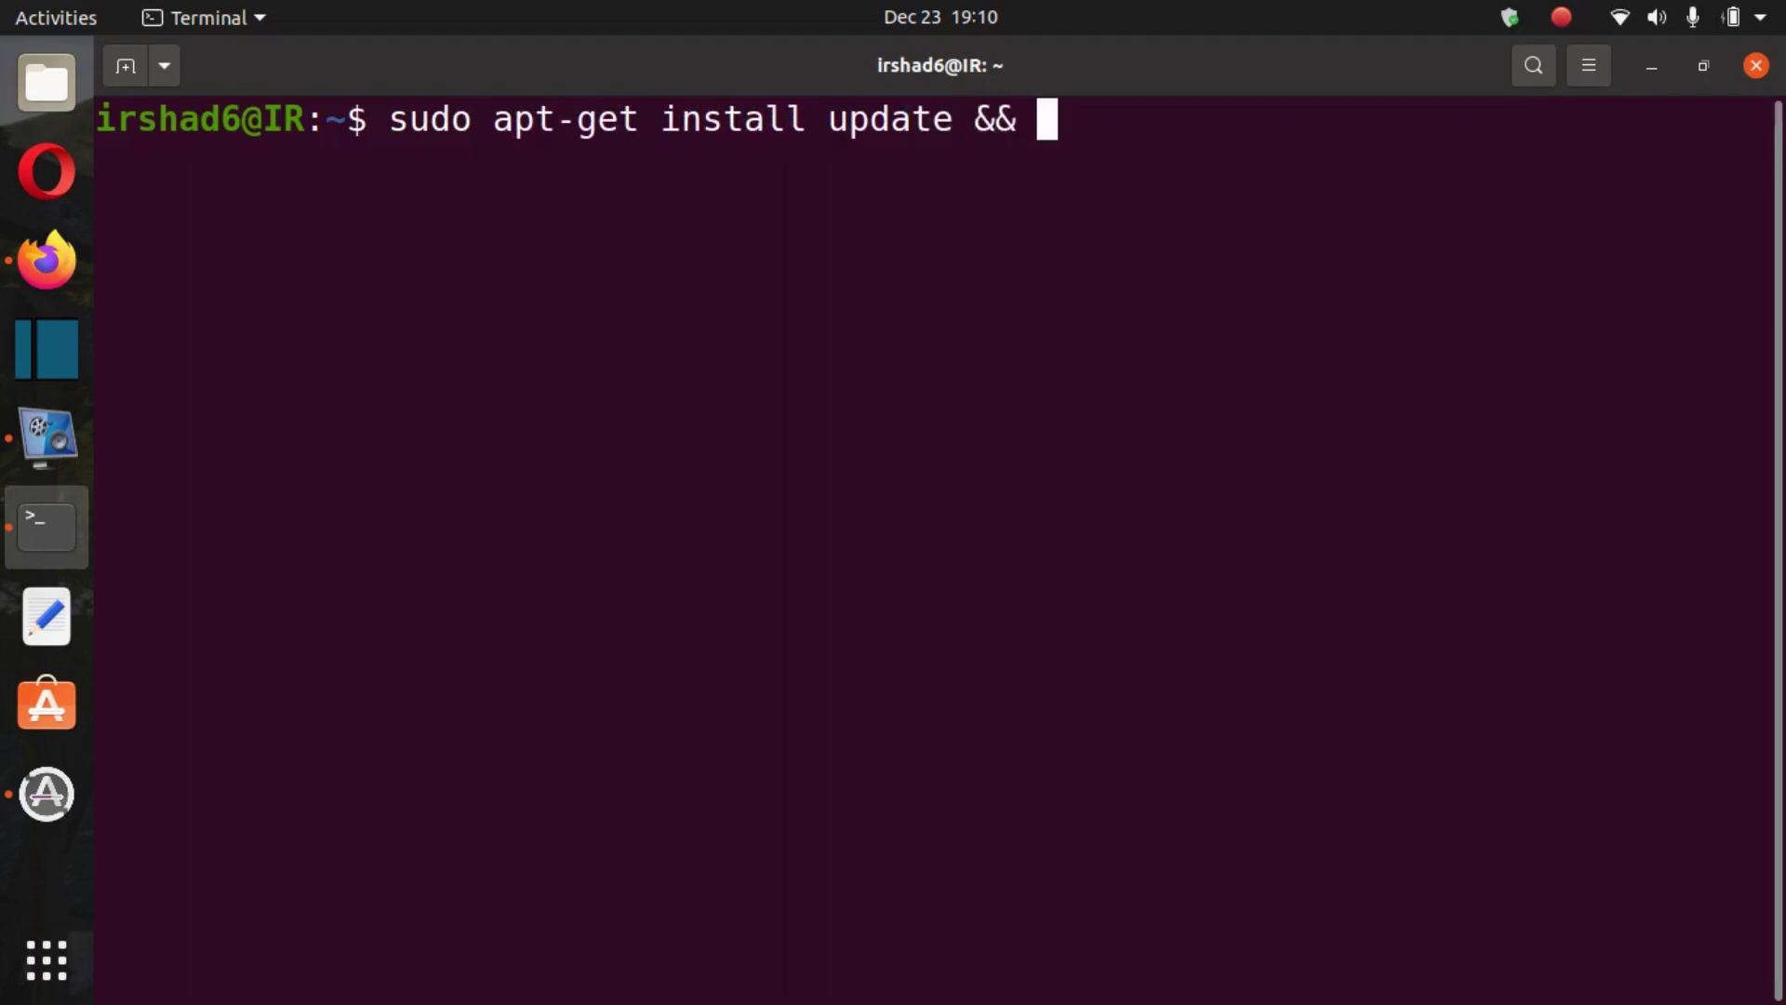
{"action": "type", "text": "apt-"}
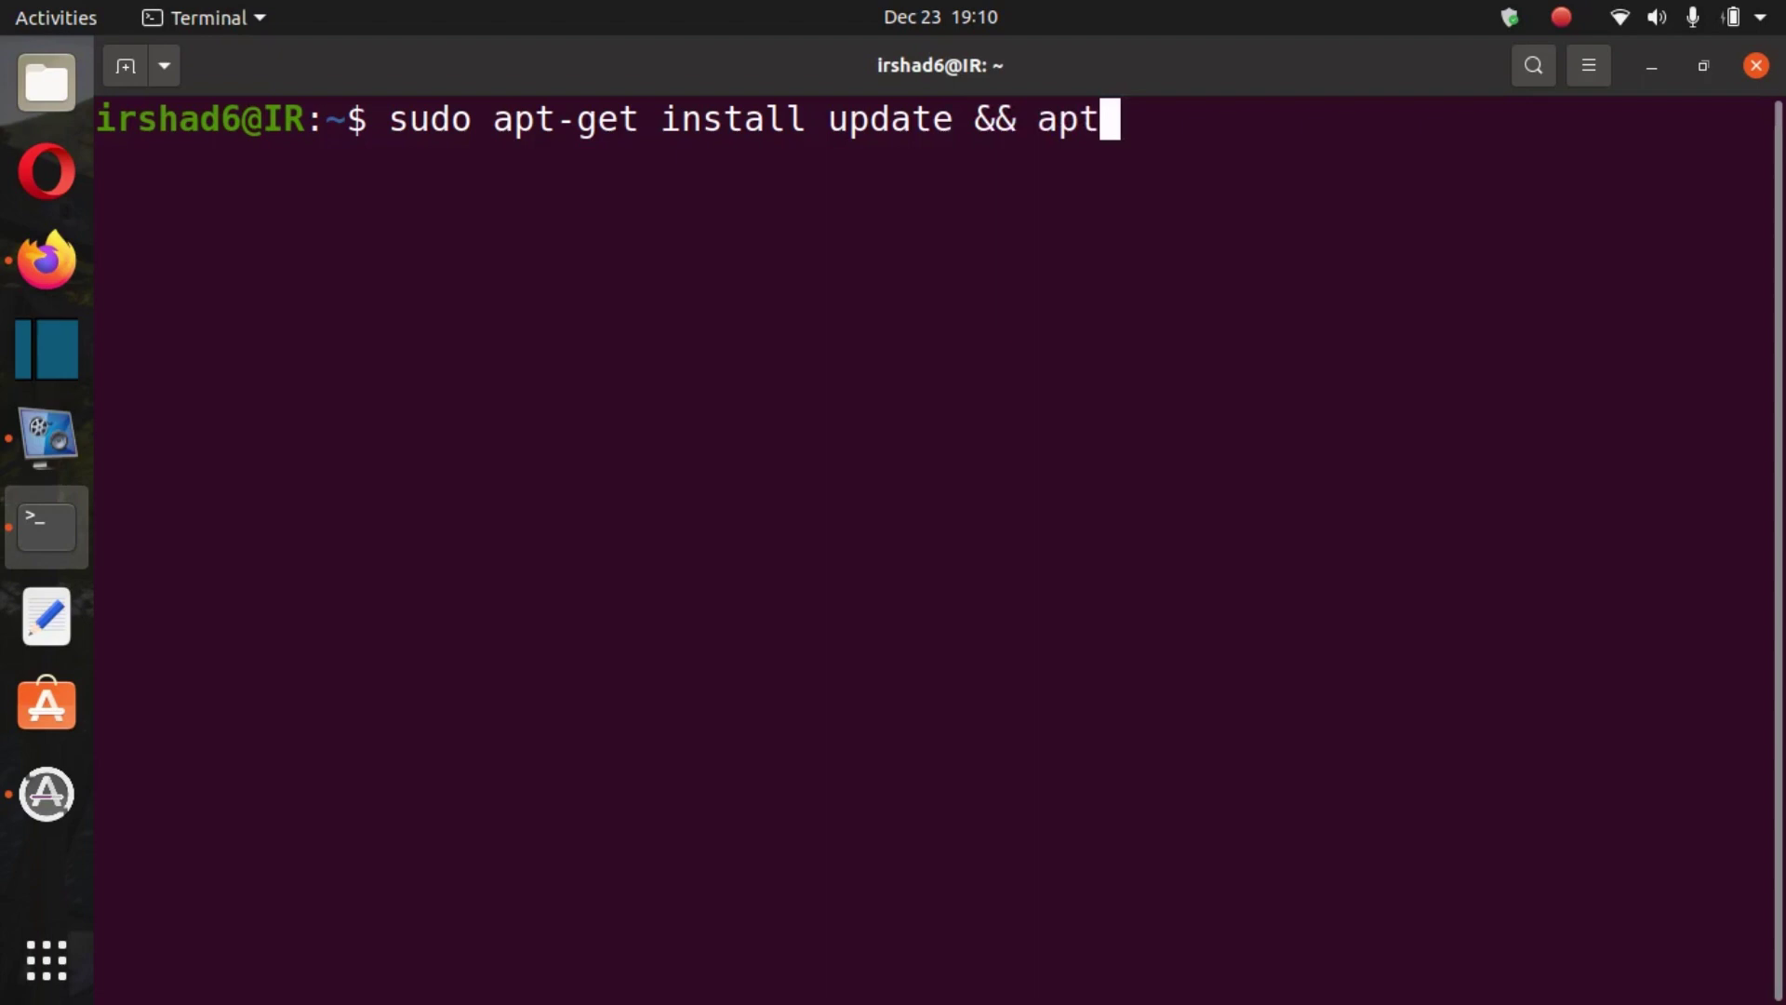
{"action": "type", "text": "get install "}
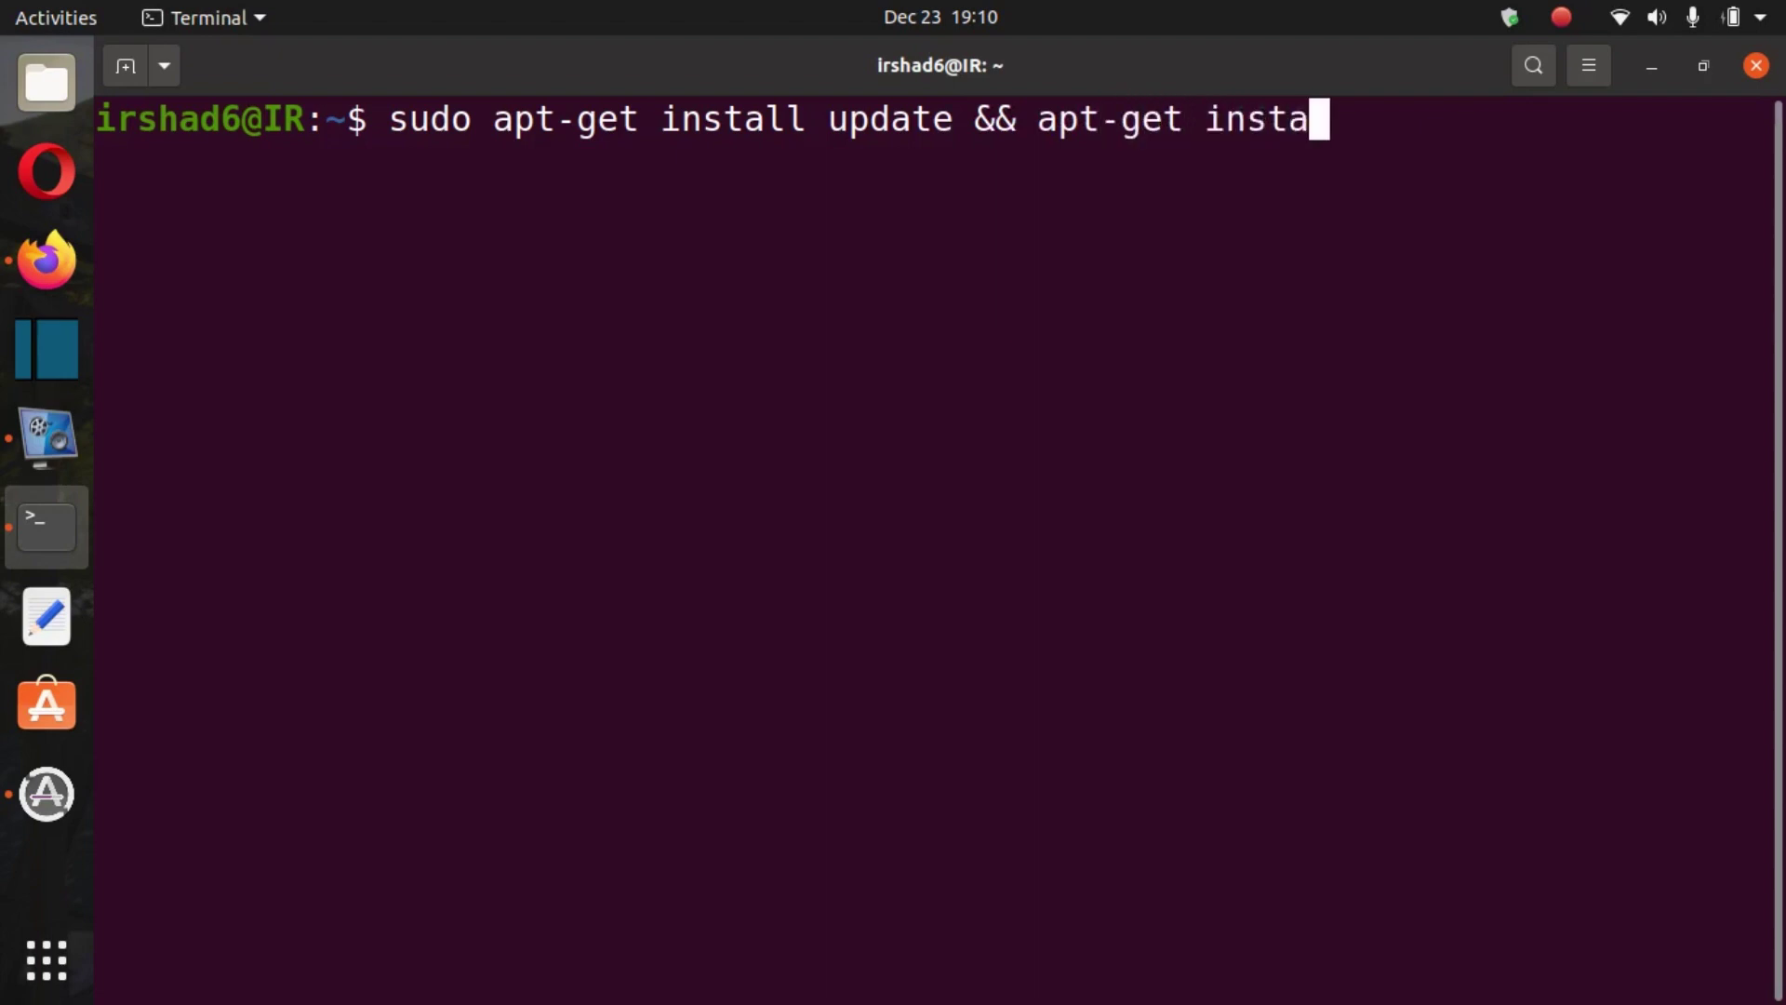
{"action": "type", "text": "upgrade"}
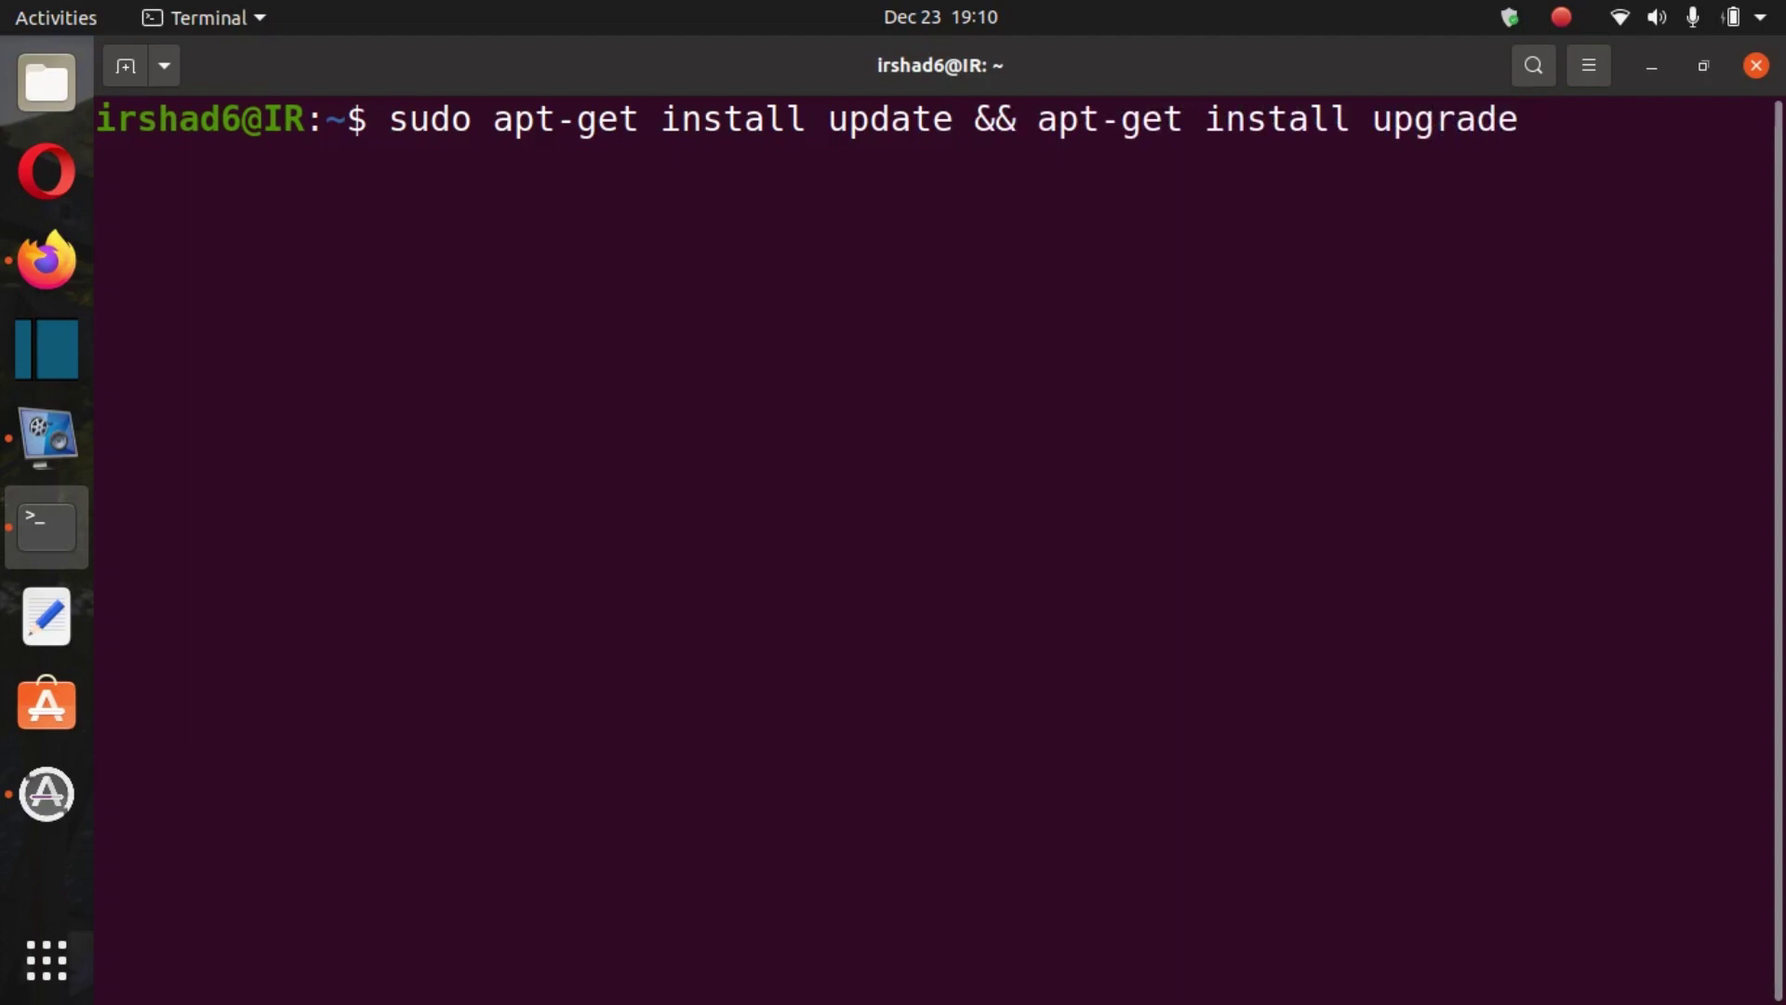
{"action": "left_click", "coordinate": [18, 803]}
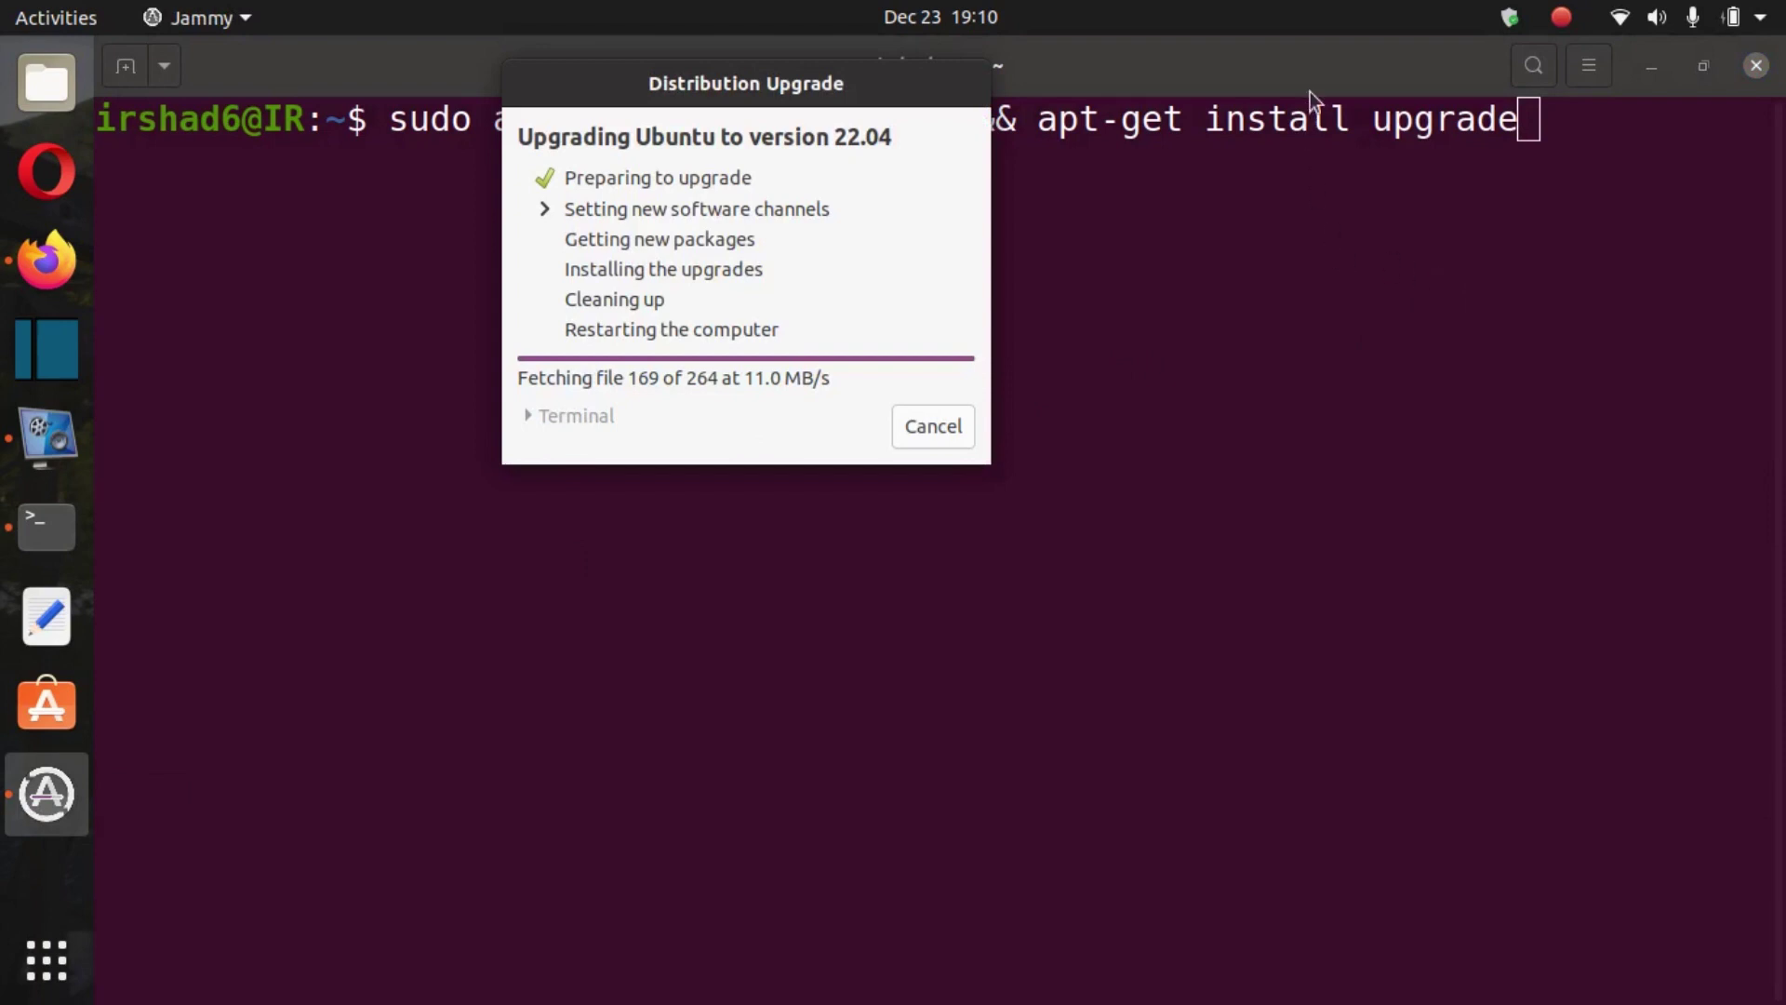
{"action": "left_click", "coordinate": [1481, 189]}
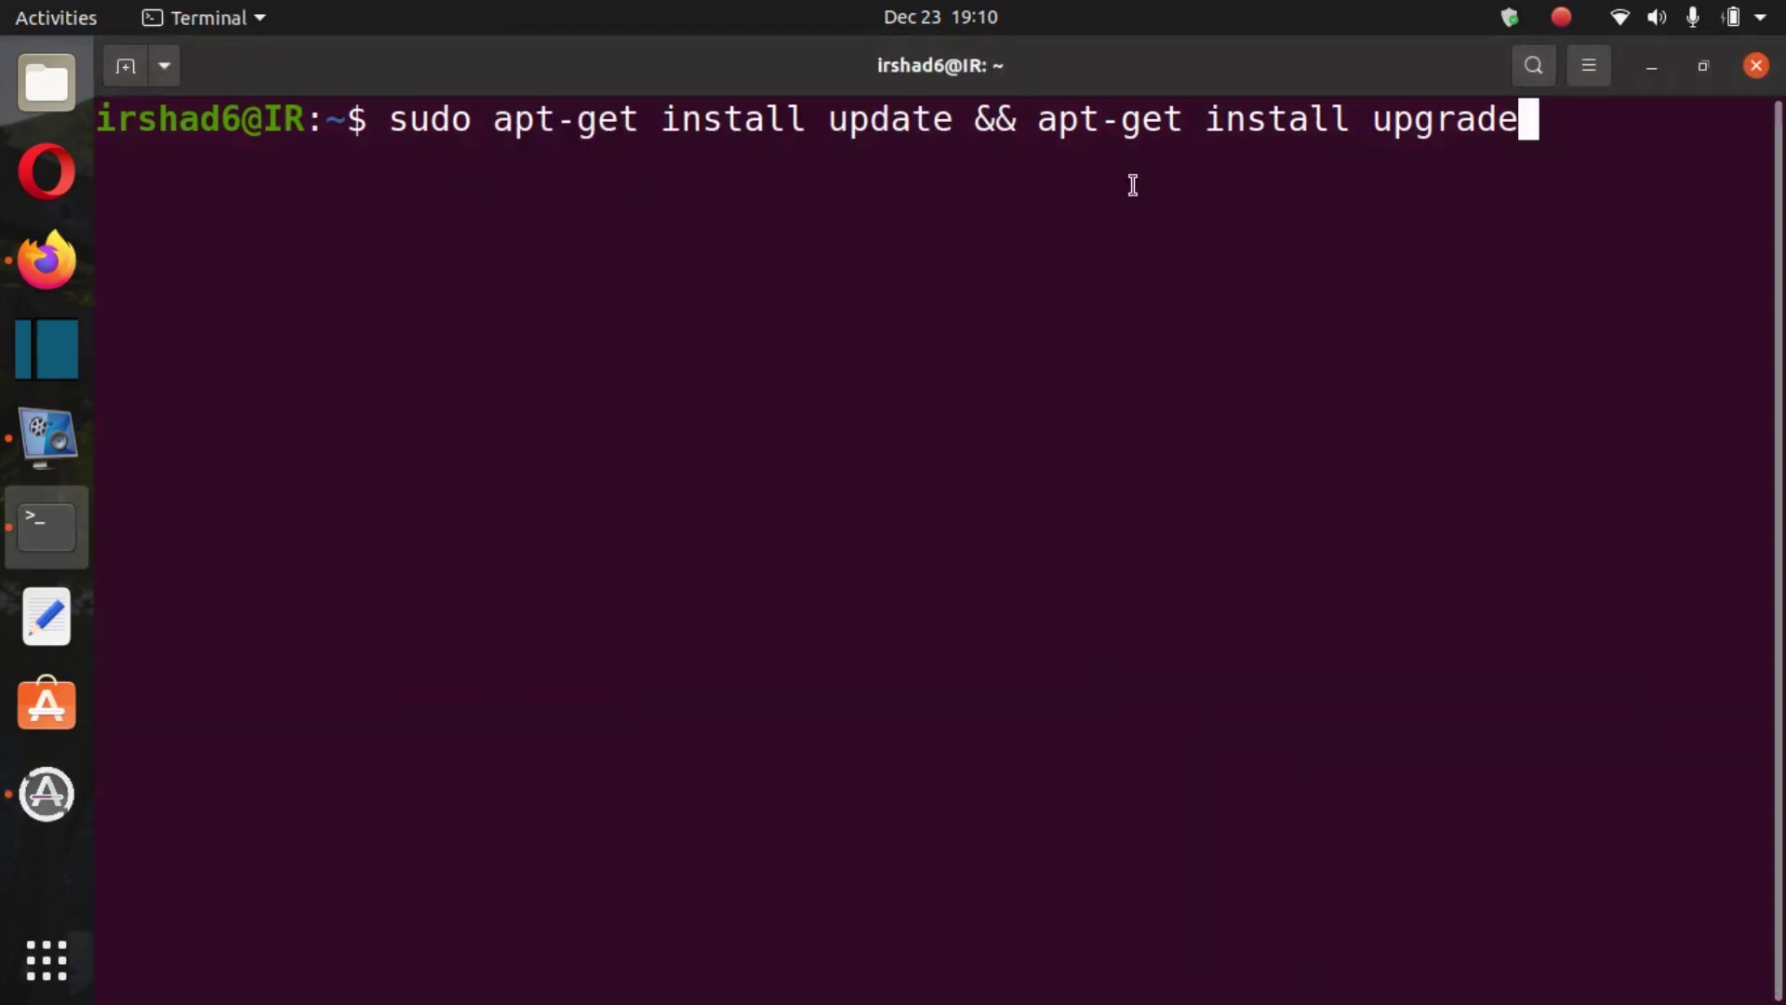